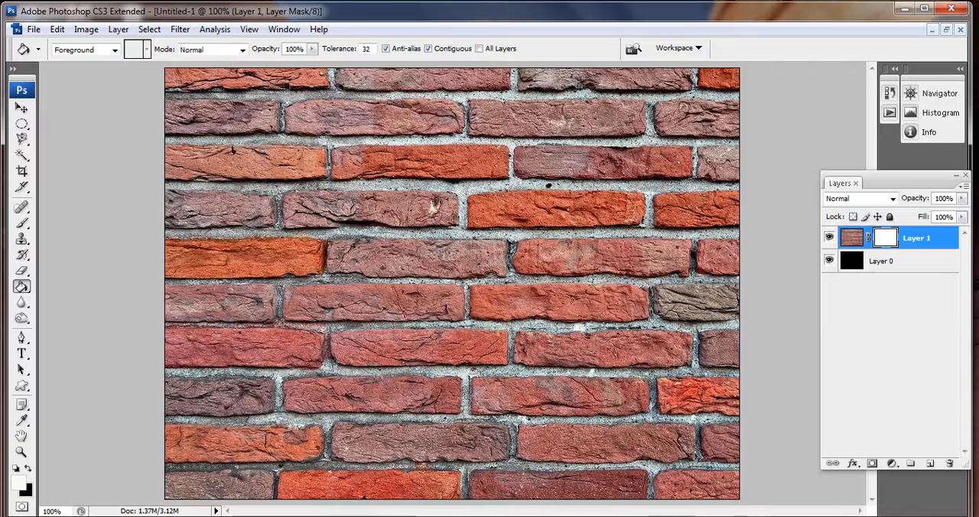
# - Fill the Layer 1 mask with black (000000) using the Paint Bucket to hide the brick wall
pyautogui.click(29, 468)
pyautogui.click(18, 483)
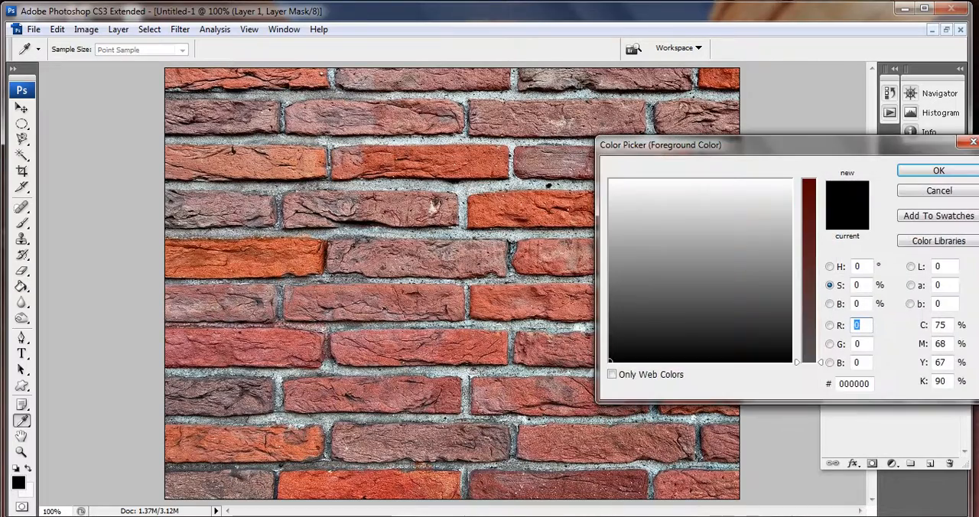
pyautogui.moveTo(727, 145); pyautogui.dragTo(142, 136)
pyautogui.click(355, 162)
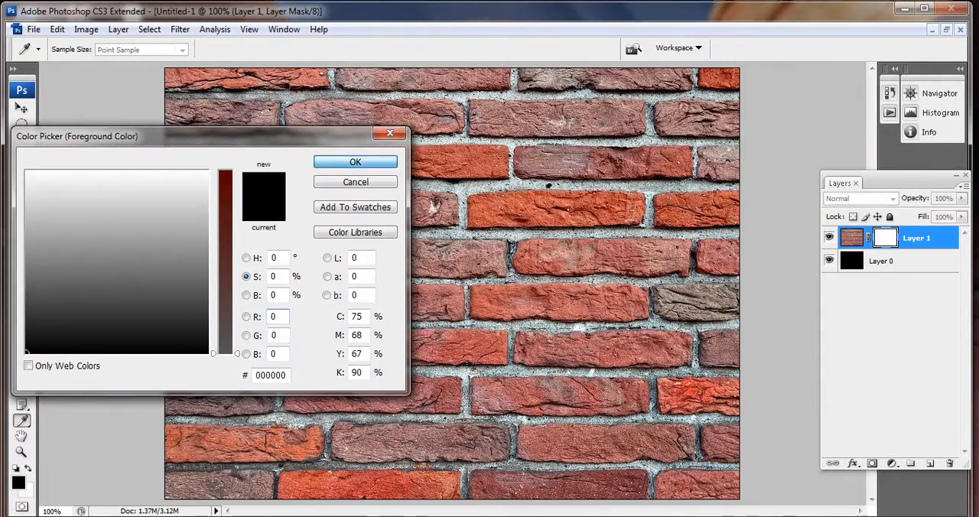
pyautogui.click(452, 260)
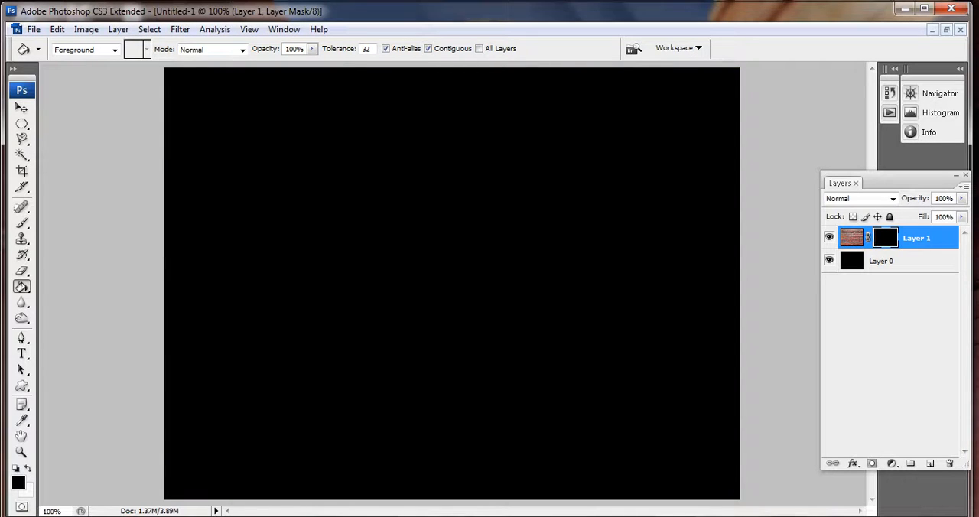
# - Paint white on the Layer 1 mask with an enlarged soft brush at 56% opacity to reveal the central bricks
pyautogui.click(21, 108)
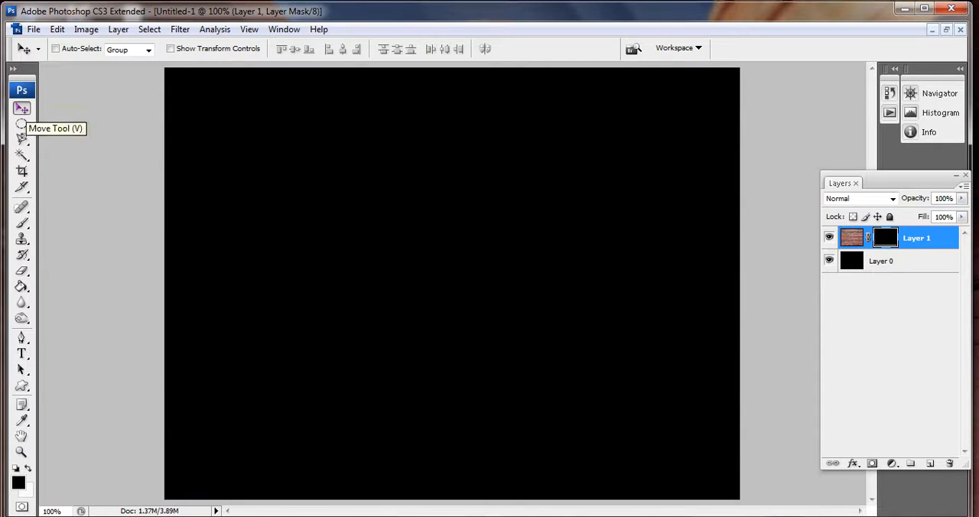
pyautogui.click(21, 226)
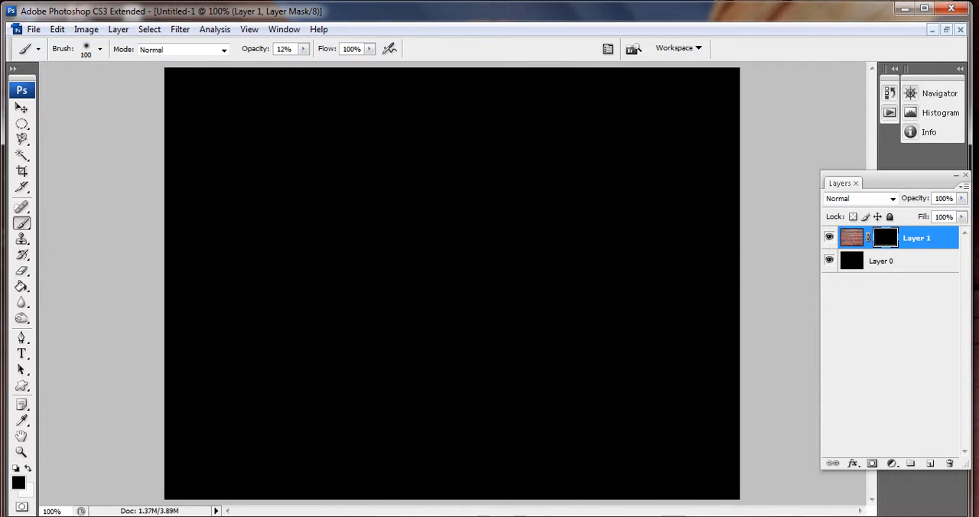
pyautogui.press('x')
pyautogui.click(303, 48)
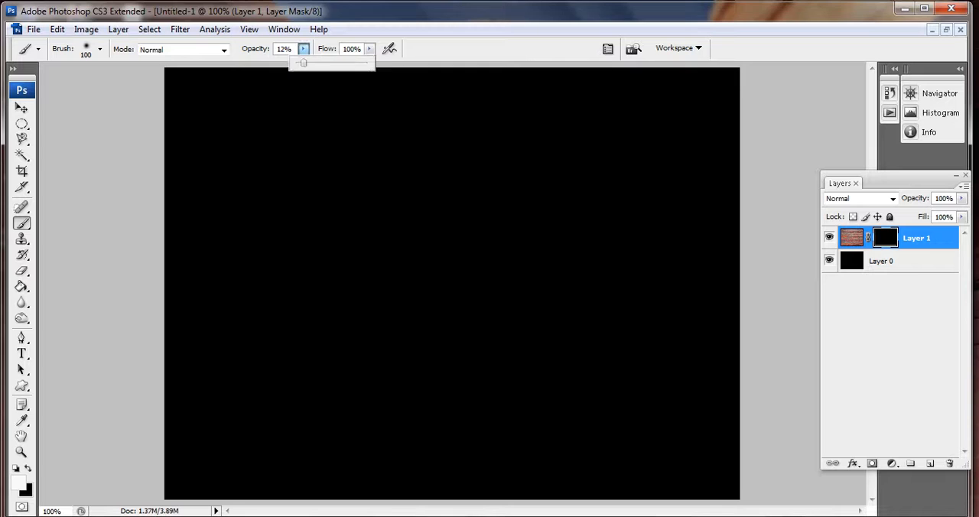
pyautogui.moveTo(303, 63); pyautogui.dragTo(336, 63)
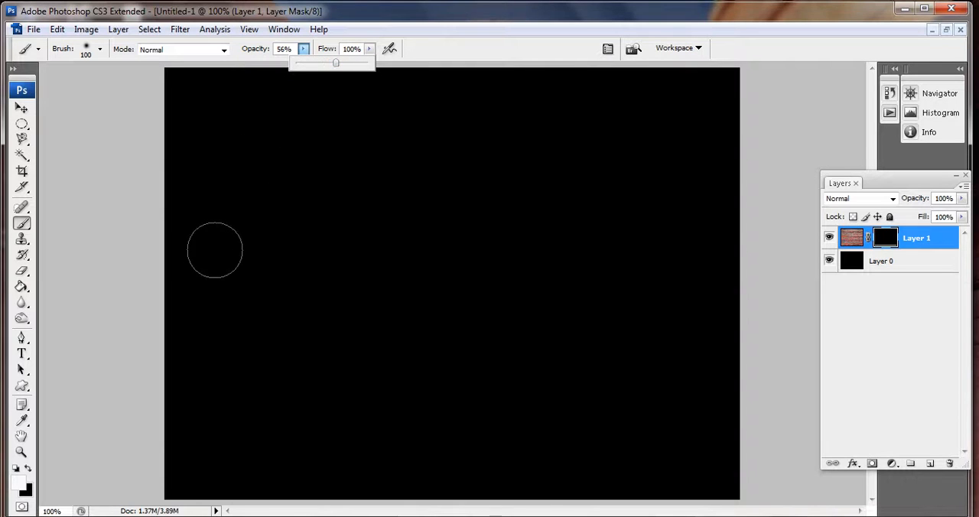
pyautogui.press(']')
pyautogui.press(']')
pyautogui.press(']')
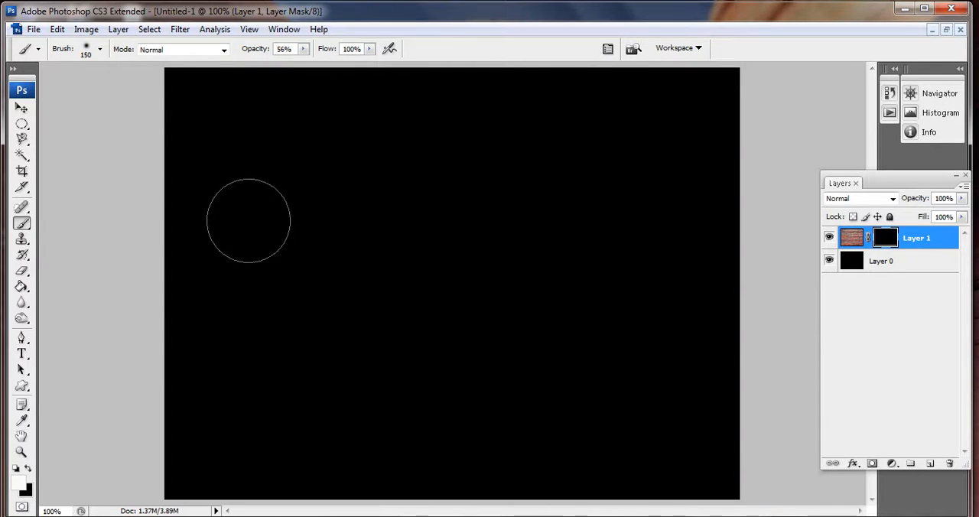
pyautogui.moveTo(237, 266)
pyautogui.mouseDown()
pyautogui.moveTo(453, 189)
pyautogui.moveTo(511, 233)
pyautogui.moveTo(491, 278)
pyautogui.moveTo(268, 286)
pyautogui.moveTo(278, 305)
pyautogui.moveTo(601, 330)
pyautogui.moveTo(645, 273)
pyautogui.moveTo(558, 194)
pyautogui.moveTo(283, 206)
pyautogui.mouseUp()
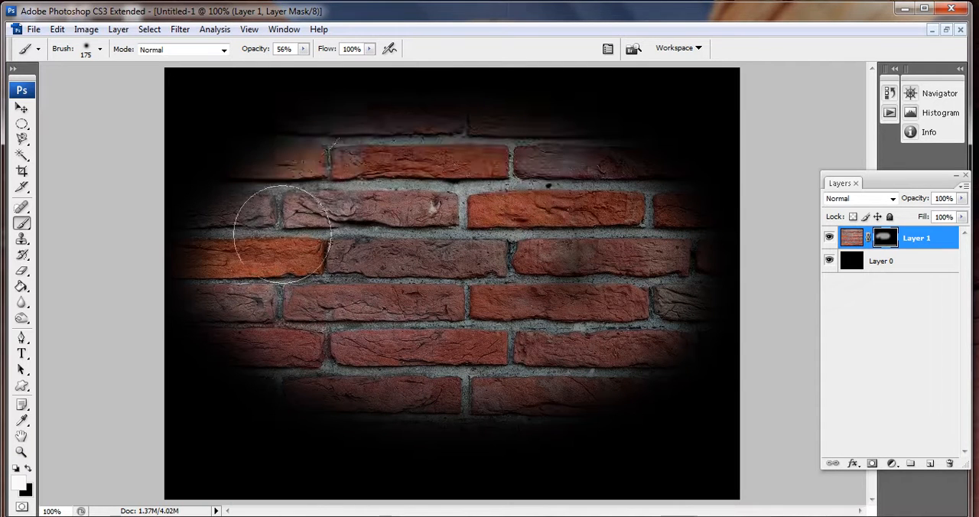
# - Lower the brush opacity to 16% and paint the mask around the revealed area to faintly bring out the outer bricks
pyautogui.click(303, 48)
pyautogui.moveTo(305, 62); pyautogui.dragTo(273, 62)
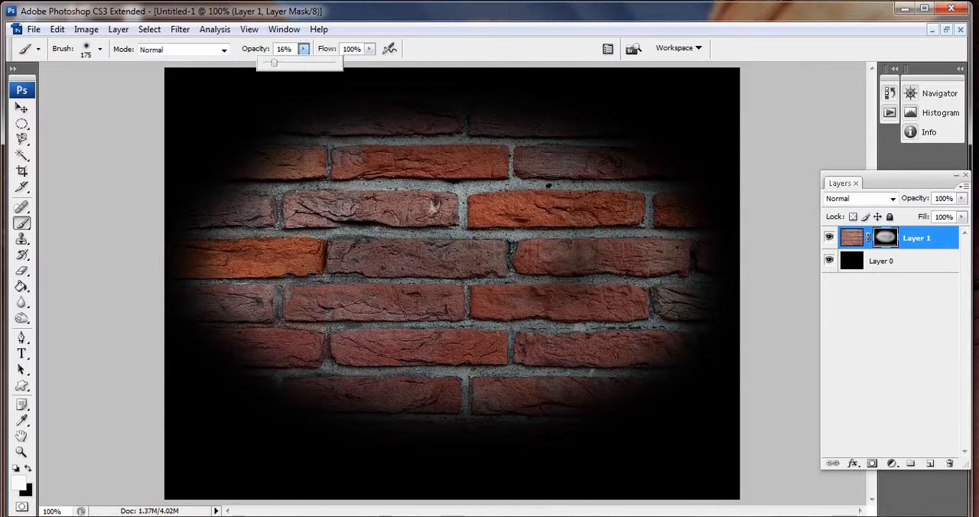
pyautogui.moveTo(241, 102)
pyautogui.mouseDown()
pyautogui.moveTo(207, 169)
pyautogui.moveTo(210, 154)
pyautogui.moveTo(288, 112)
pyautogui.moveTo(527, 120)
pyautogui.moveTo(675, 144)
pyautogui.moveTo(696, 221)
pyautogui.moveTo(361, 165)
pyautogui.moveTo(319, 106)
pyautogui.moveTo(285, 128)
pyautogui.moveTo(375, 113)
pyautogui.moveTo(142, 274)
pyautogui.moveTo(177, 351)
pyautogui.moveTo(250, 448)
pyautogui.moveTo(411, 501)
pyautogui.moveTo(470, 467)
pyautogui.moveTo(389, 453)
pyautogui.moveTo(492, 461)
pyautogui.moveTo(612, 432)
pyautogui.mouseUp()
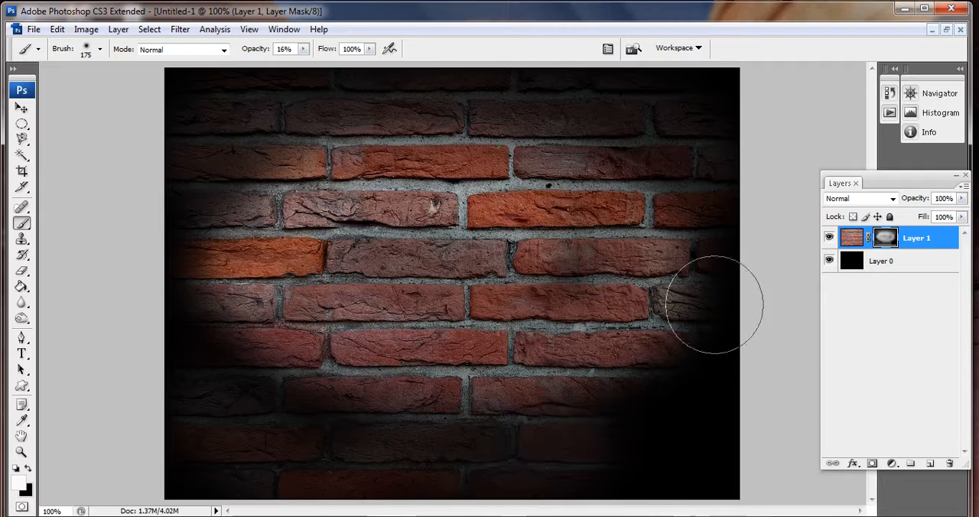
pyautogui.moveTo(260, 388)
pyautogui.mouseDown()
pyautogui.moveTo(198, 349)
pyautogui.moveTo(249, 343)
pyautogui.moveTo(252, 157)
pyautogui.mouseUp()
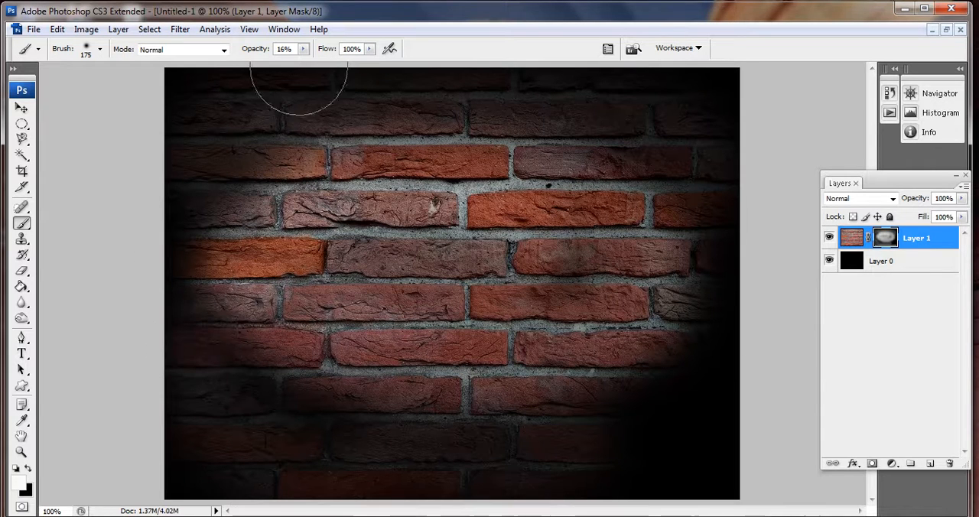
# - Set the brush opacity to 9% and paint the mask softly over the lower-right corner and left side of the wall
pyautogui.click(303, 48)
pyautogui.moveTo(303, 62); pyautogui.dragTo(298, 62)
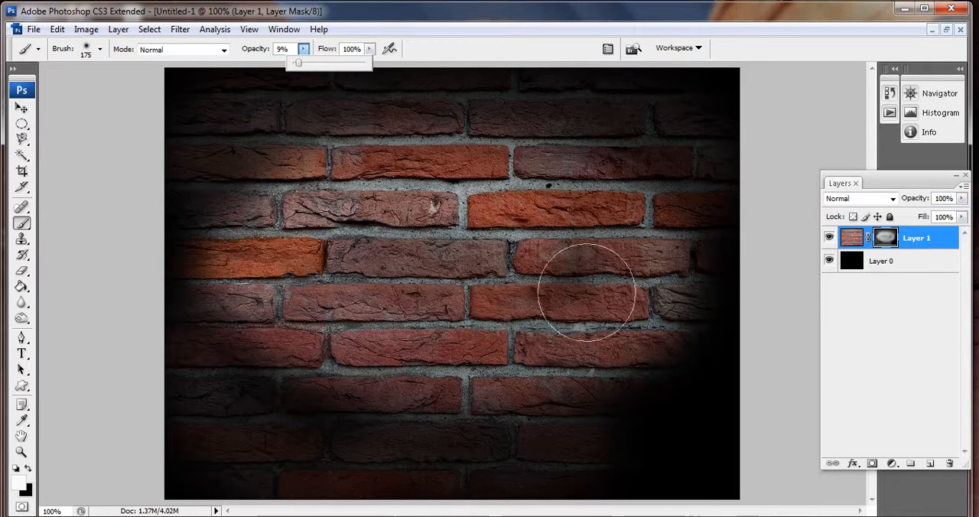
pyautogui.moveTo(676, 326)
pyautogui.mouseDown()
pyautogui.moveTo(678, 350)
pyautogui.moveTo(625, 456)
pyautogui.mouseUp()
pyautogui.moveTo(238, 338)
pyautogui.mouseDown()
pyautogui.moveTo(262, 371)
pyautogui.moveTo(278, 365)
pyautogui.mouseUp()
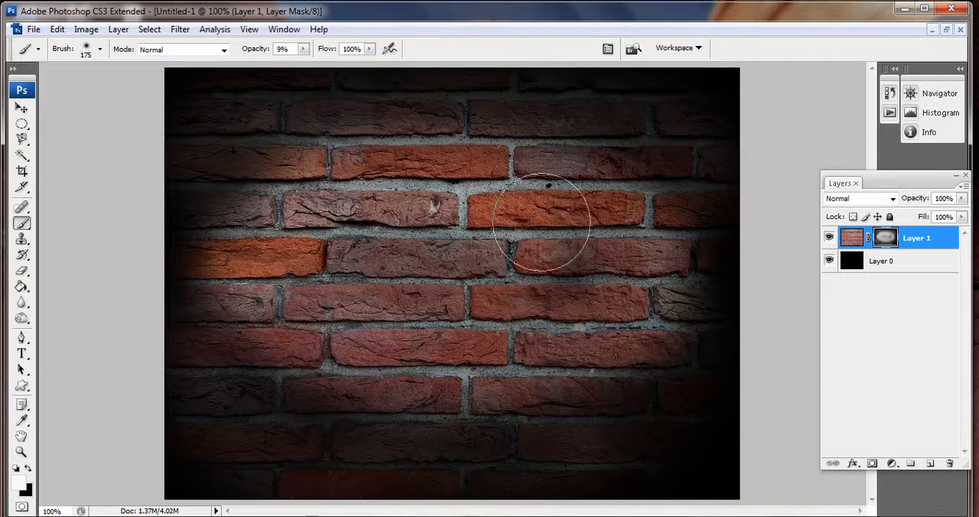
# - Reduce the opacity of Layer 1 to 57% to darken the whole brick wall
pyautogui.click(962, 199)
pyautogui.moveTo(961, 213); pyautogui.dragTo(936, 214)
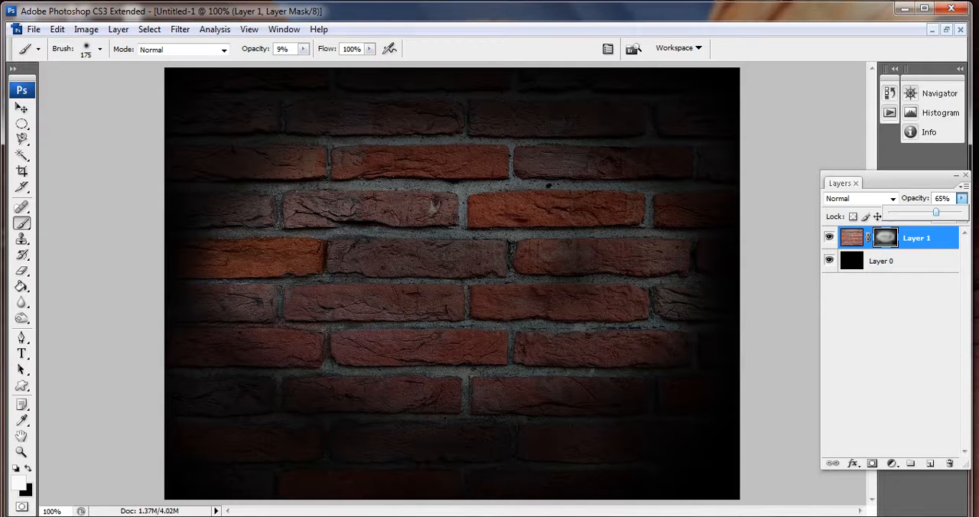
pyautogui.moveTo(936, 214); pyautogui.dragTo(931, 214)
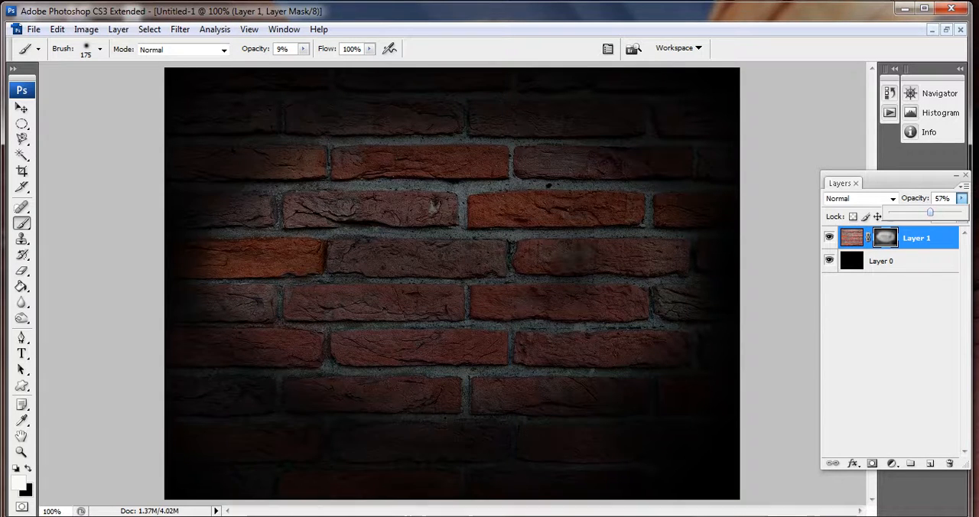
# - Paint black on the Layer 1 mask at 20% brush opacity to darken the outer areas of the wall, especially the left side
pyautogui.press('x')
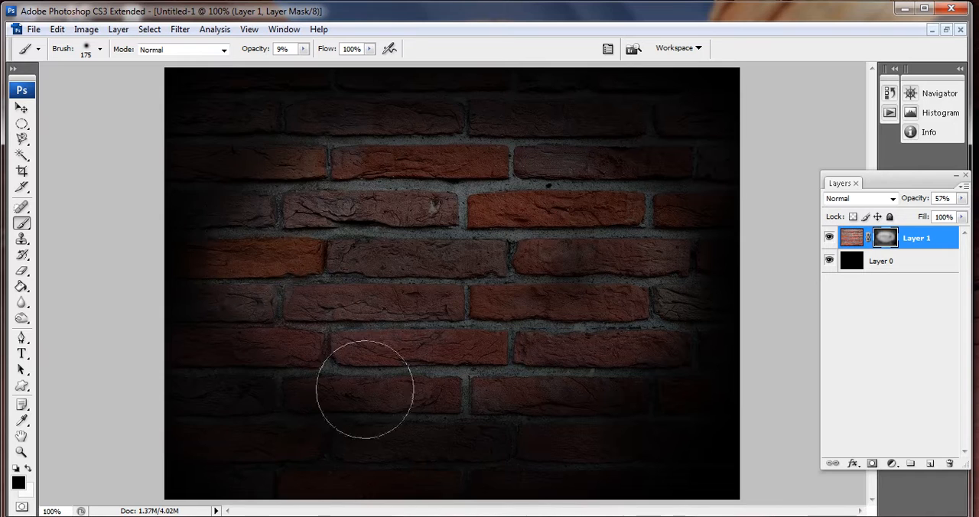
pyautogui.click(303, 48)
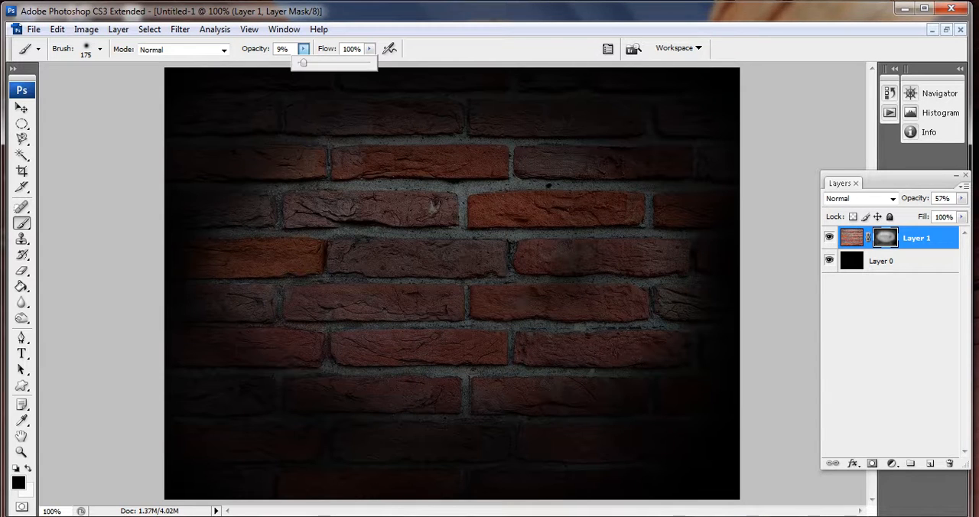
pyautogui.moveTo(303, 63); pyautogui.dragTo(310, 63)
pyautogui.click(229, 114)
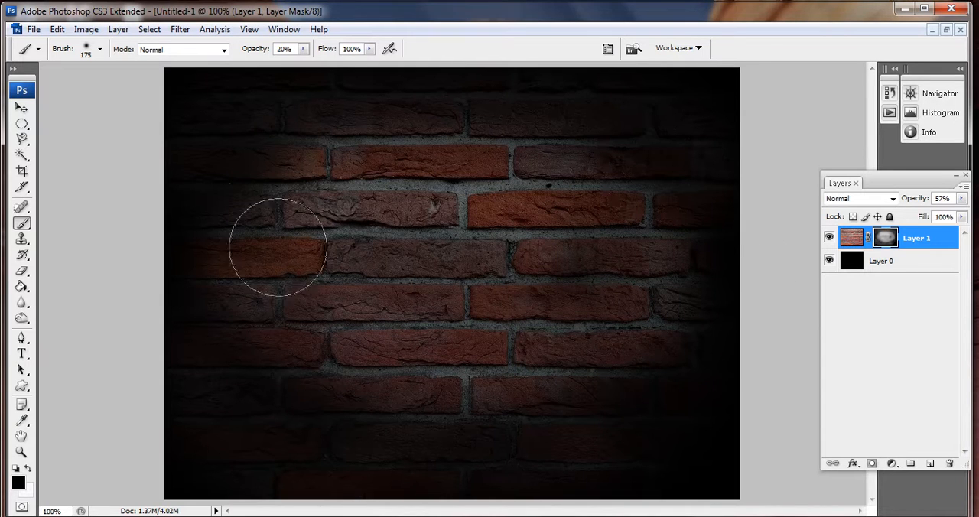
pyautogui.moveTo(184, 204)
pyautogui.mouseDown()
pyautogui.moveTo(218, 208)
pyautogui.moveTo(242, 360)
pyautogui.moveTo(263, 171)
pyautogui.moveTo(297, 152)
pyautogui.mouseUp()
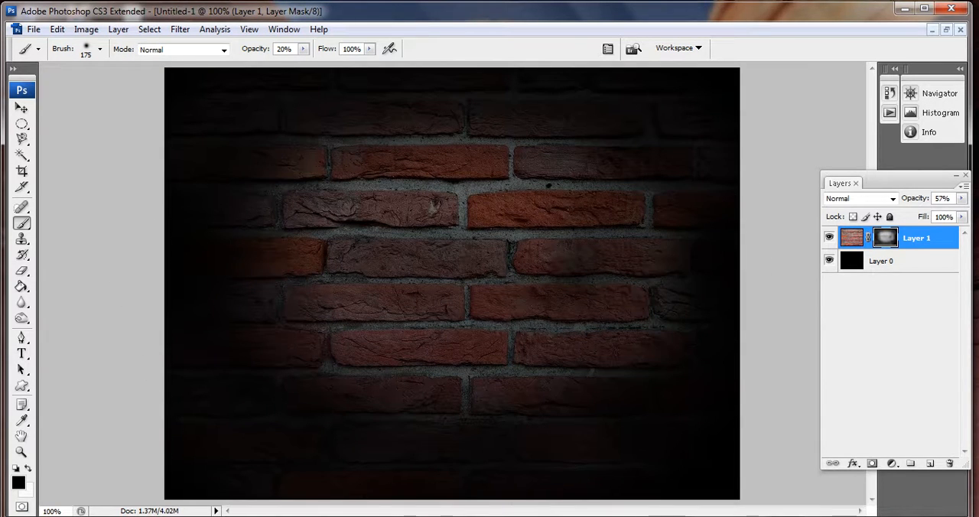
pyautogui.press('v')
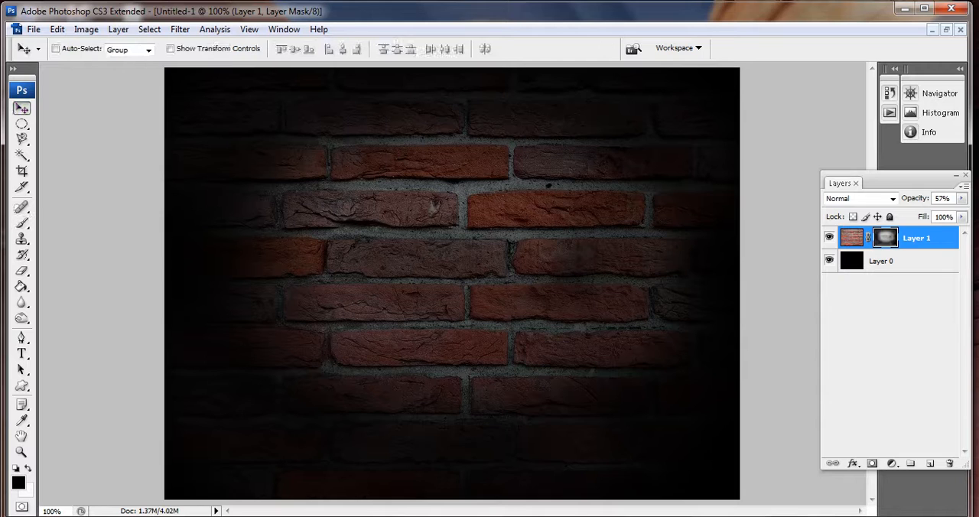
# - Add a new layer and enter the text "Open" on the wall in Freestyle Script at 200 pt
pyautogui.click(930, 464)
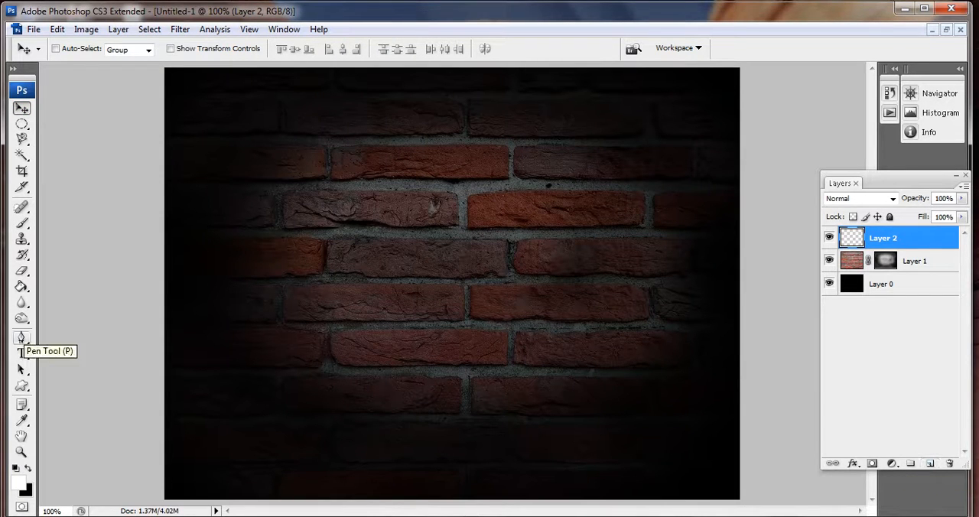
pyautogui.click(21, 355)
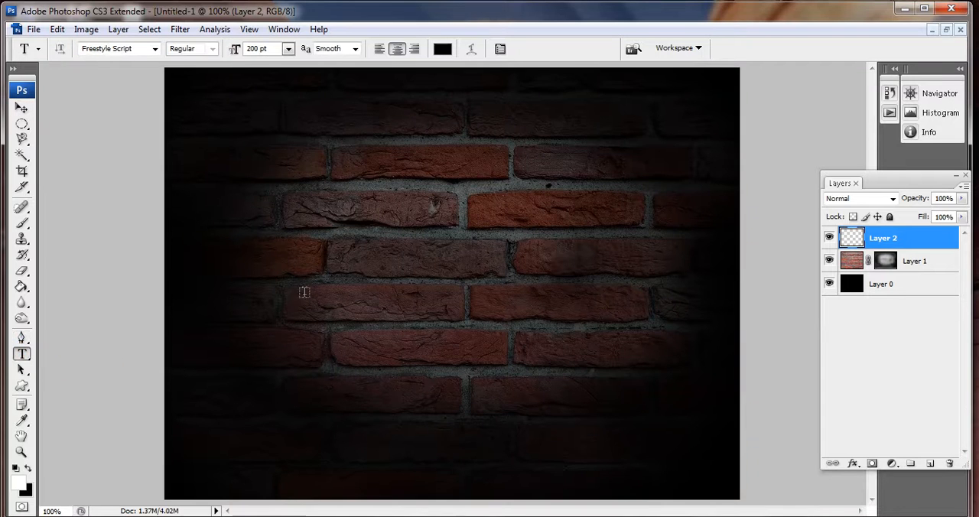
pyautogui.click(373, 271)
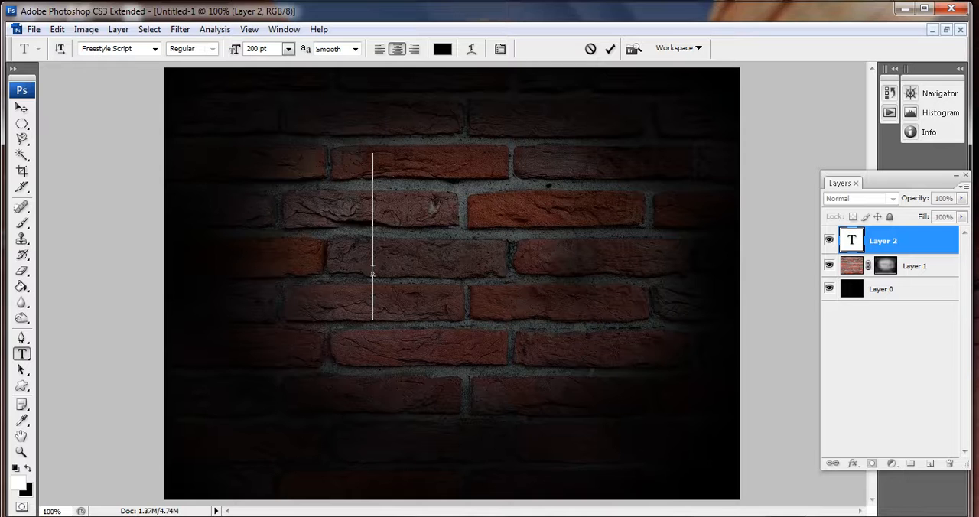
pyautogui.write('Op')
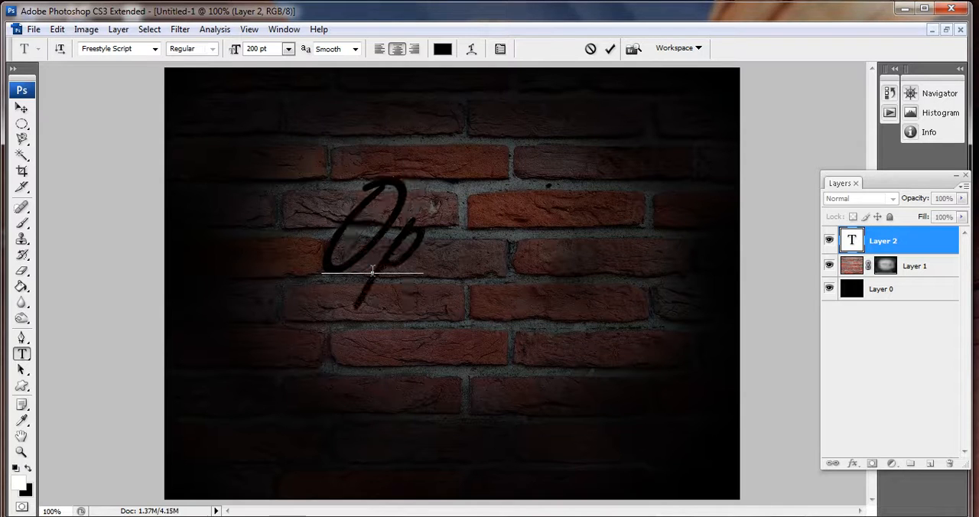
pyautogui.write('en')
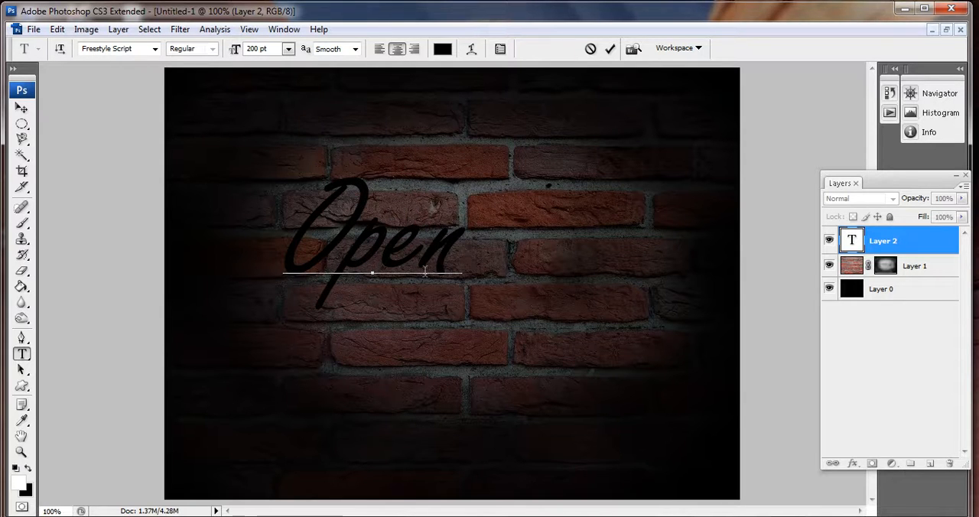
# - Recolor the "Open" text to near-white fbfbfb and move it to the centre of the brick wall
pyautogui.hotkey('ctrl', 'a')
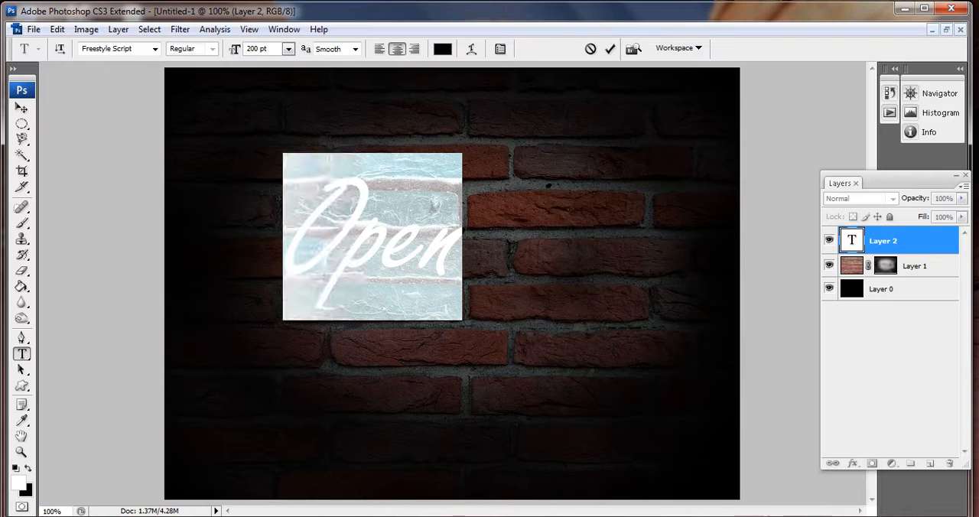
pyautogui.click(443, 49)
pyautogui.click(202, 172)
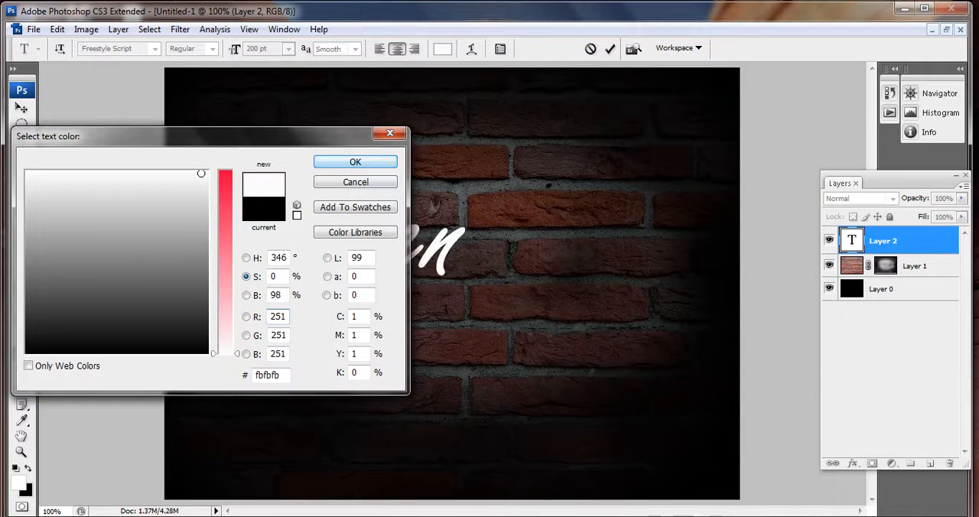
pyautogui.click(355, 161)
pyautogui.click(22, 109)
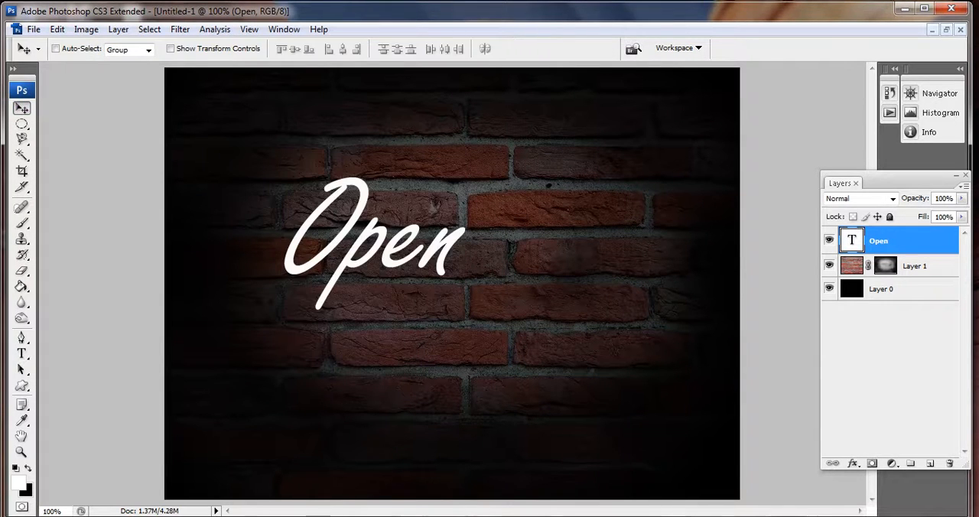
pyautogui.moveTo(375, 245); pyautogui.dragTo(452, 263)
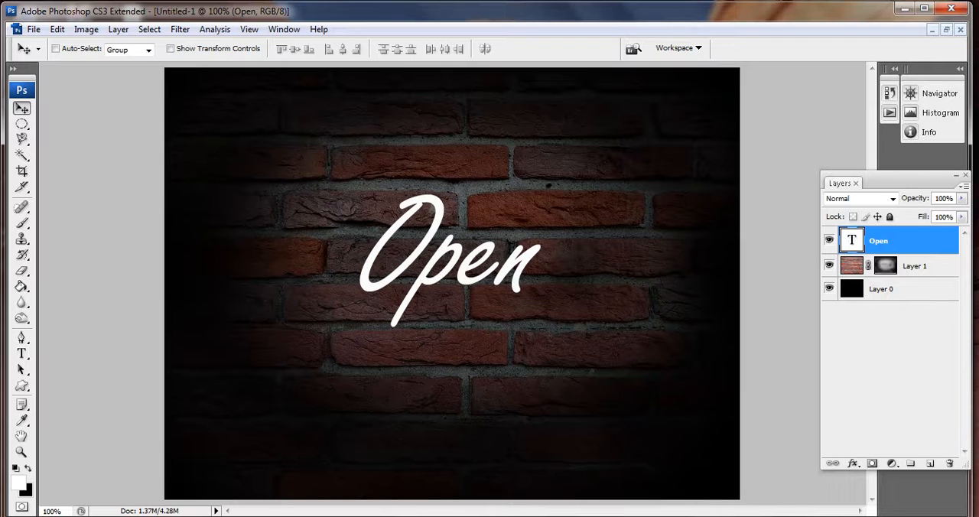
# - Add an Outer Glow to the "Open" text with Normal blend mode, 100% opacity and 2% spread
pyautogui.click(852, 464)
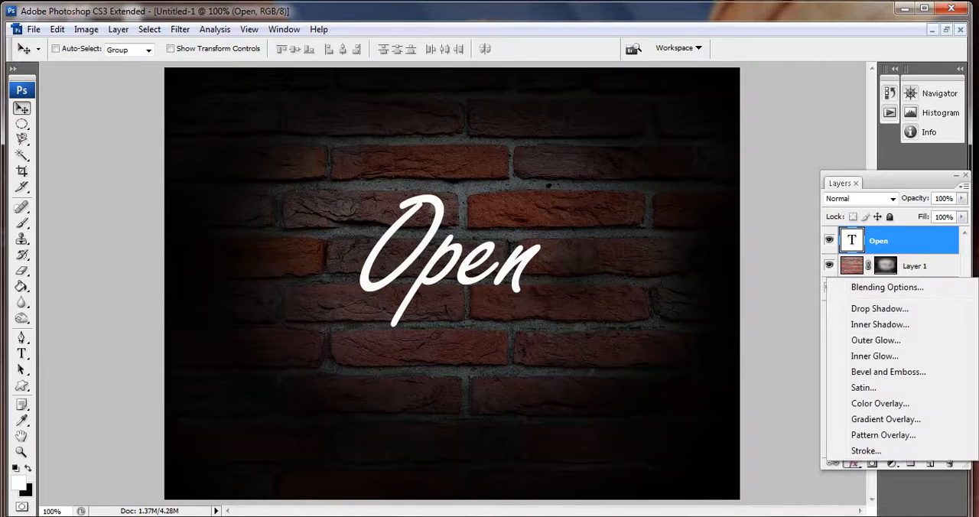
pyautogui.click(864, 340)
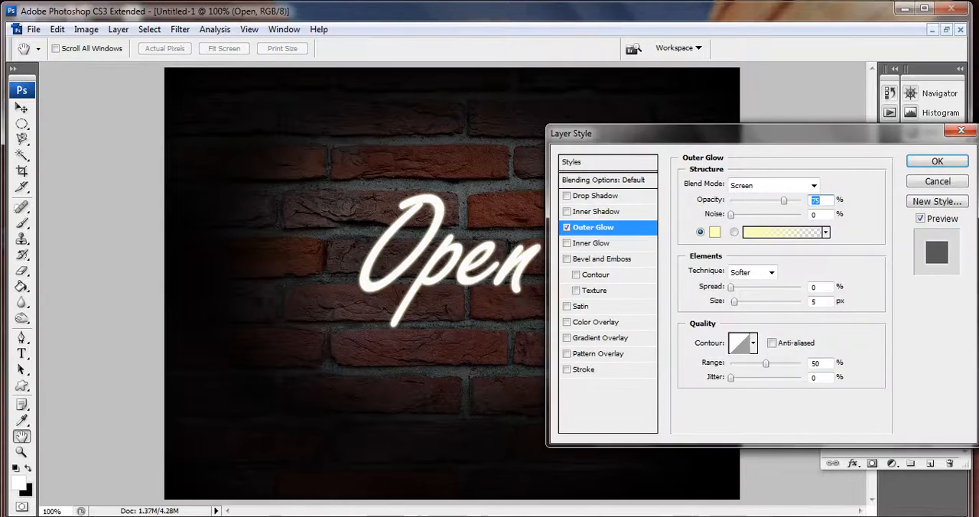
pyautogui.click(813, 185)
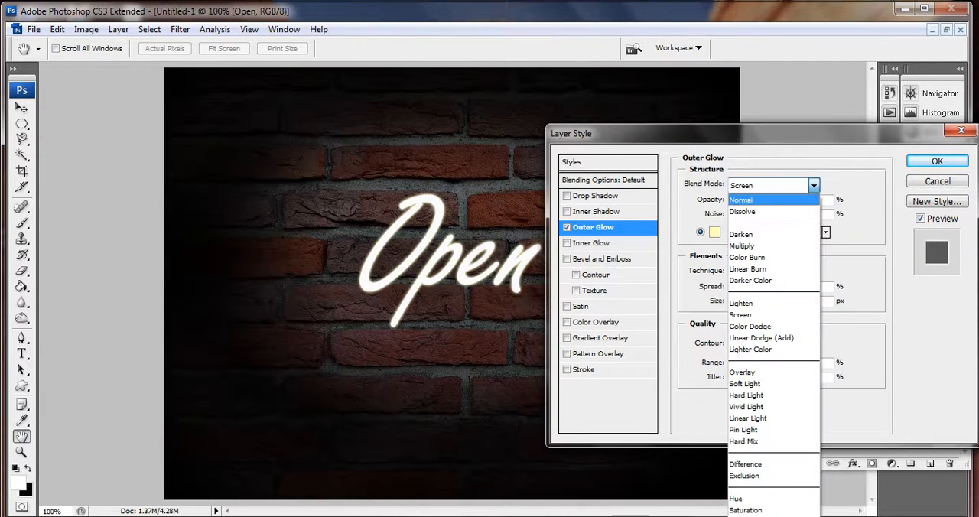
pyautogui.click(772, 200)
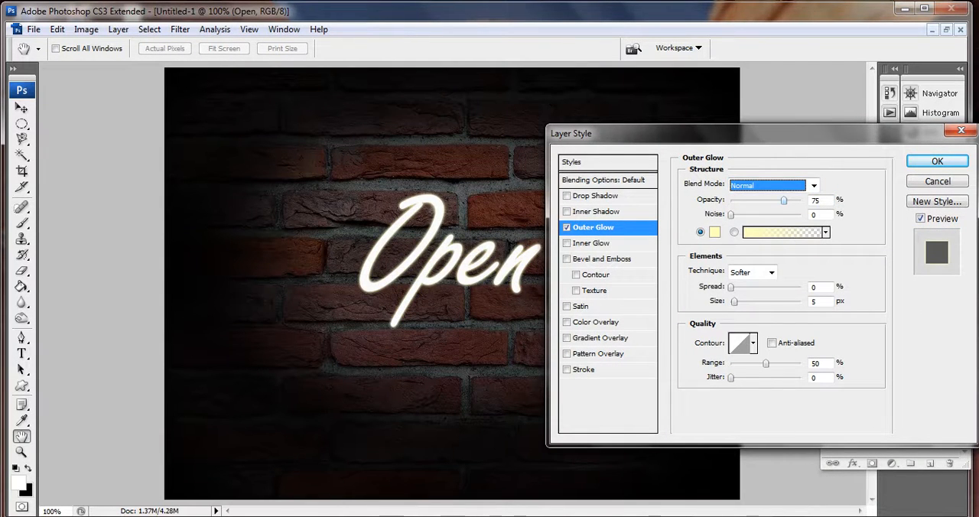
pyautogui.moveTo(784, 200); pyautogui.dragTo(802, 200)
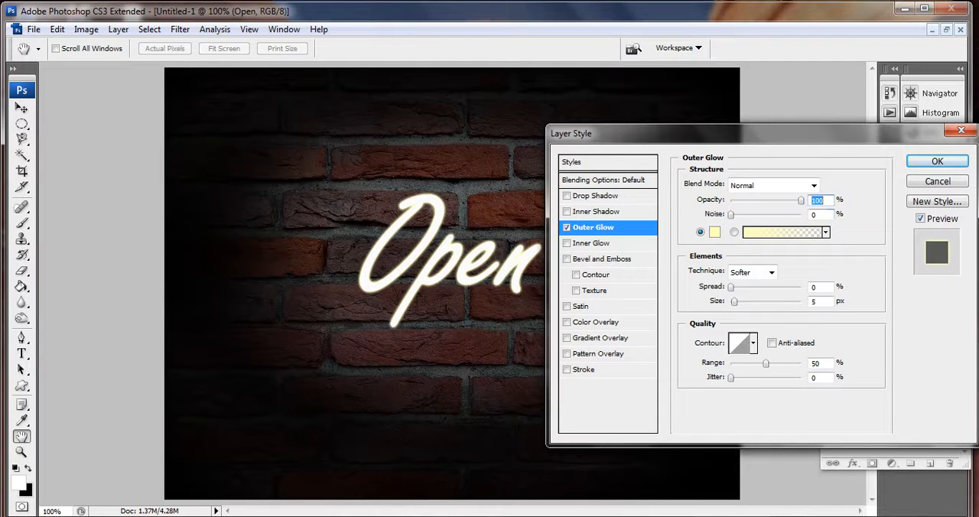
pyautogui.click(816, 287)
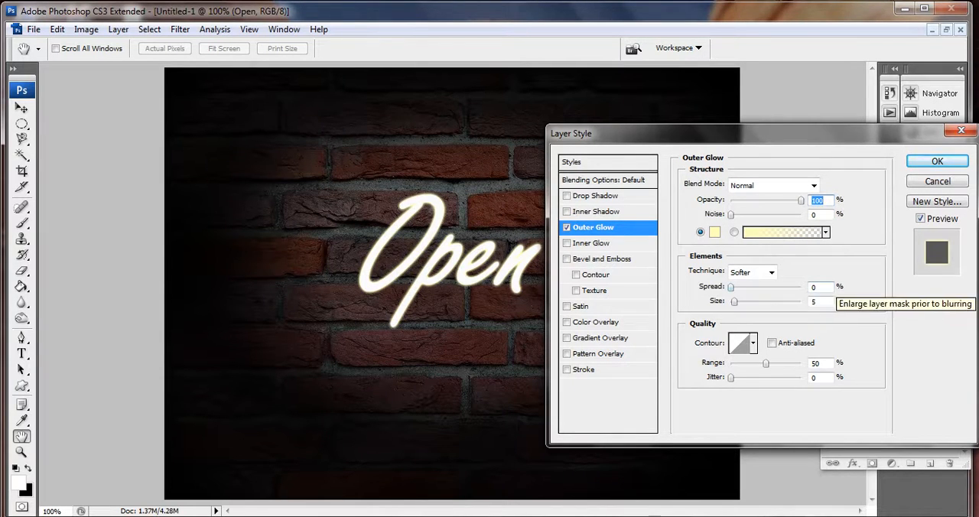
pyautogui.press('BackSpace')
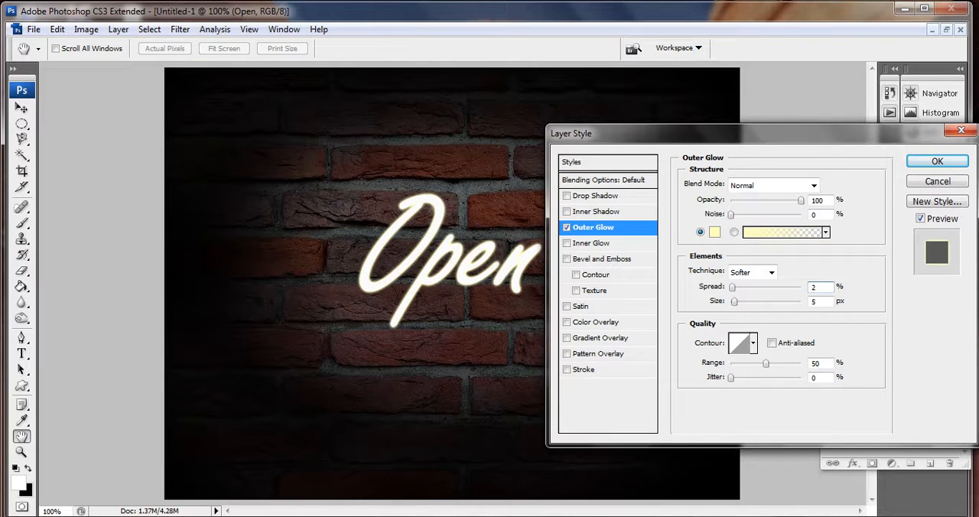
# - Change the outer glow colour to bright cyan and set its size to 27 px
pyautogui.click(714, 232)
pyautogui.click(225, 176)
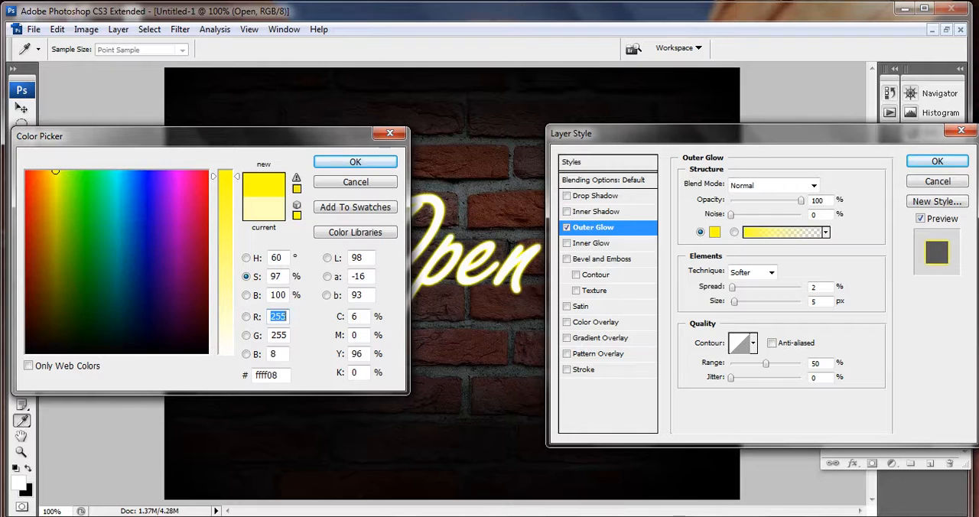
pyautogui.click(113, 174)
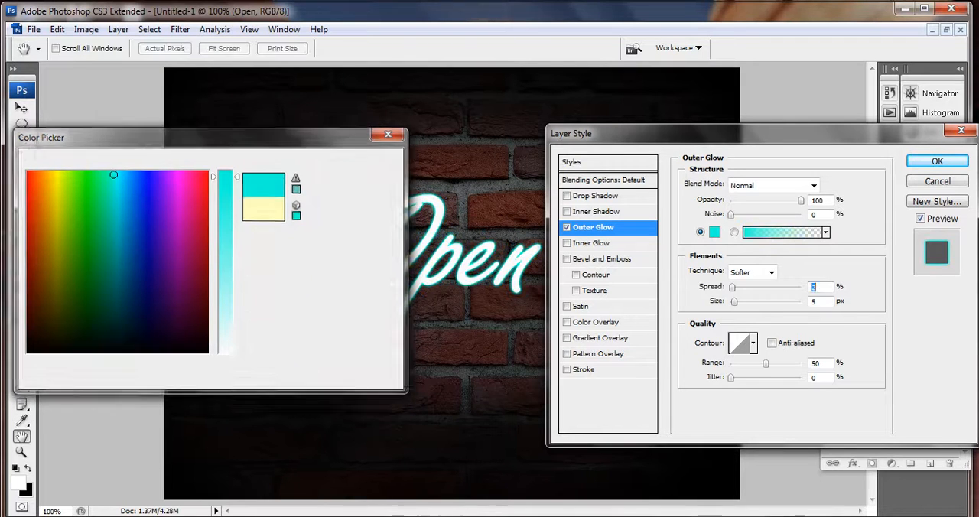
pyautogui.press('Return')
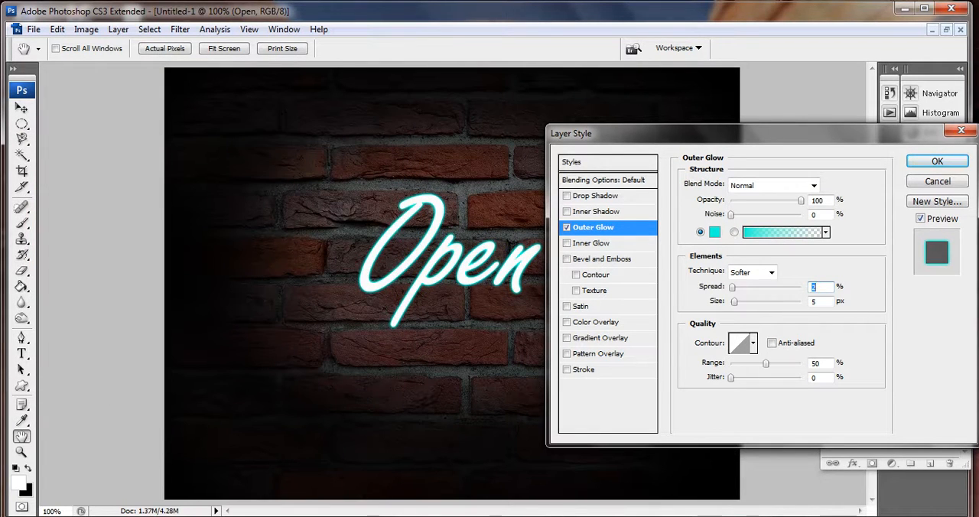
pyautogui.moveTo(734, 302); pyautogui.dragTo(741, 302)
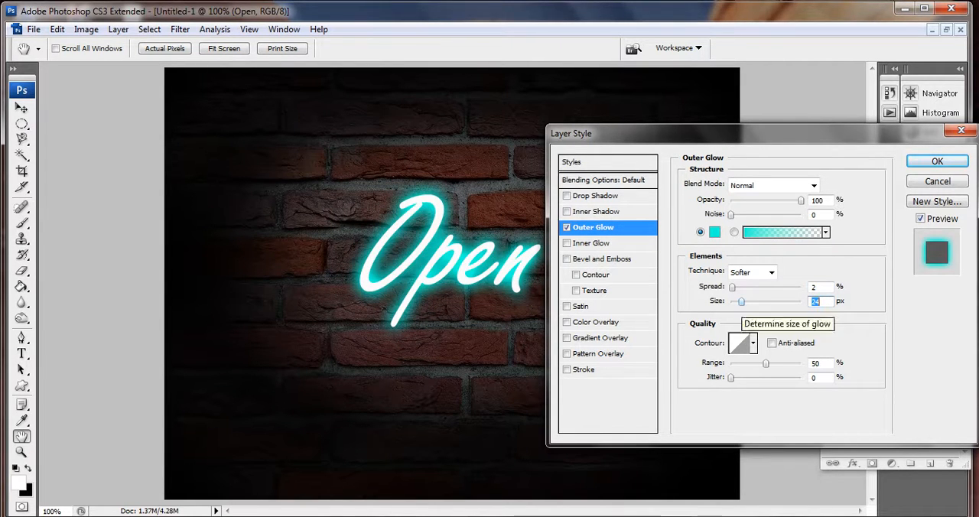
pyautogui.moveTo(741, 302); pyautogui.dragTo(742, 302)
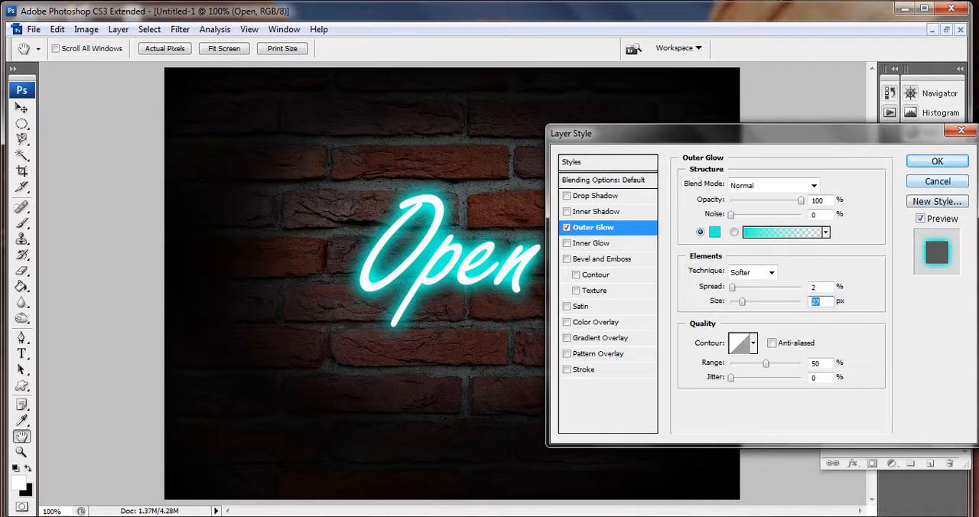
# - Add a Drop Shadow to the text with a distance of 22 px and a spread of 40%
pyautogui.click(595, 196)
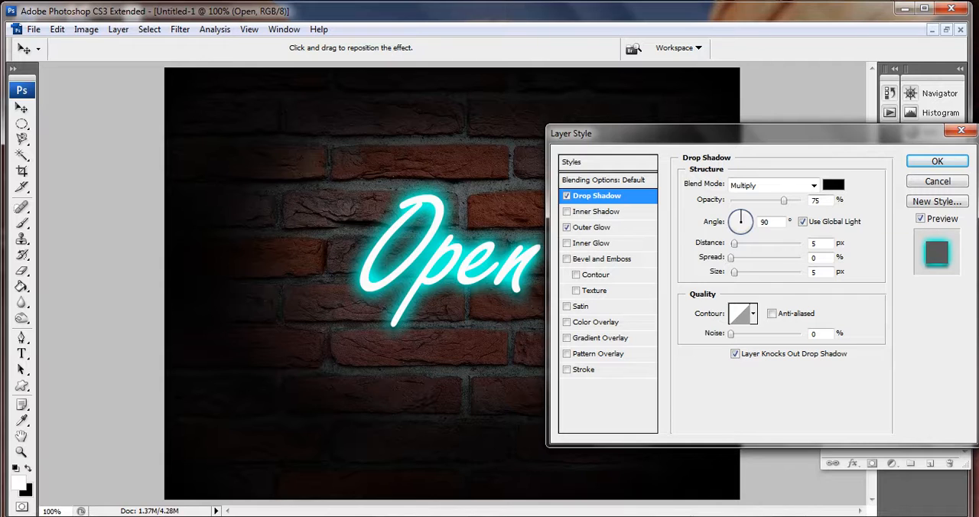
pyautogui.moveTo(735, 242); pyautogui.dragTo(740, 243)
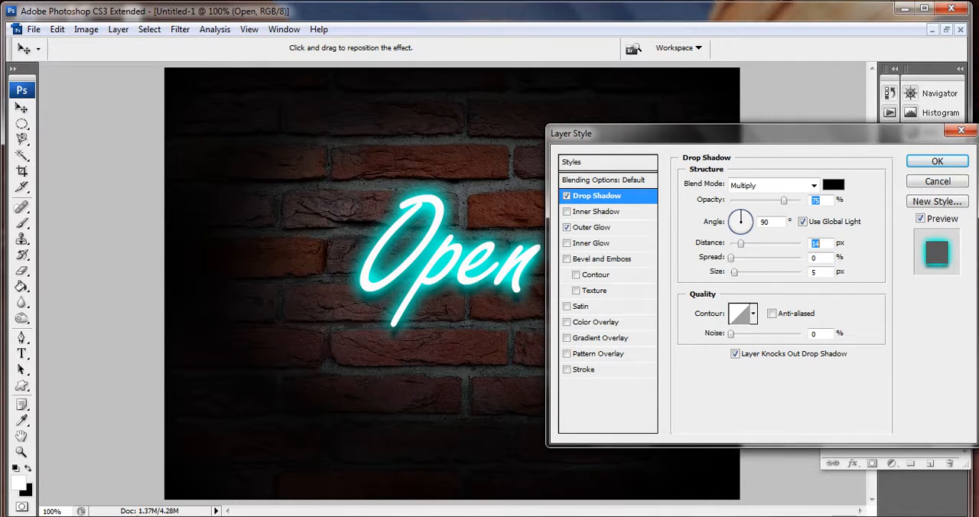
pyautogui.moveTo(742, 243); pyautogui.dragTo(747, 242)
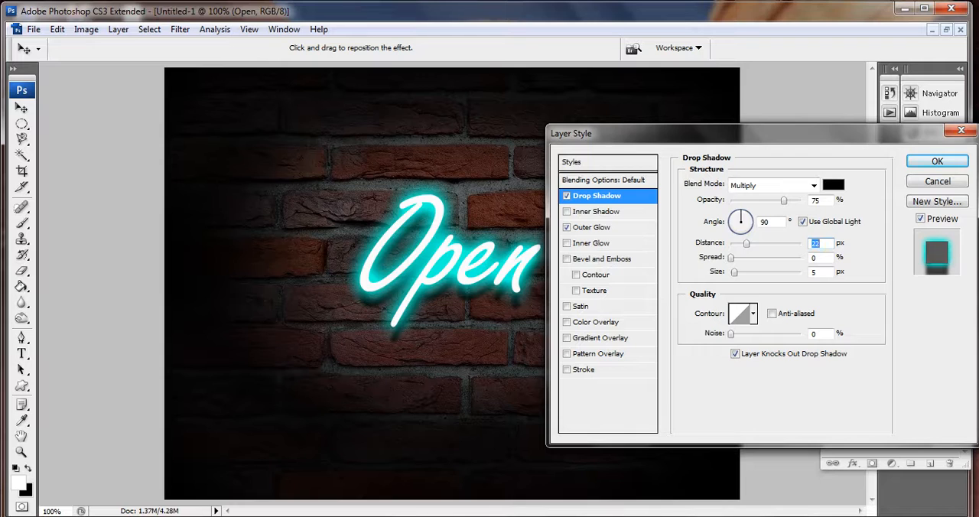
pyautogui.moveTo(730, 259); pyautogui.dragTo(758, 258)
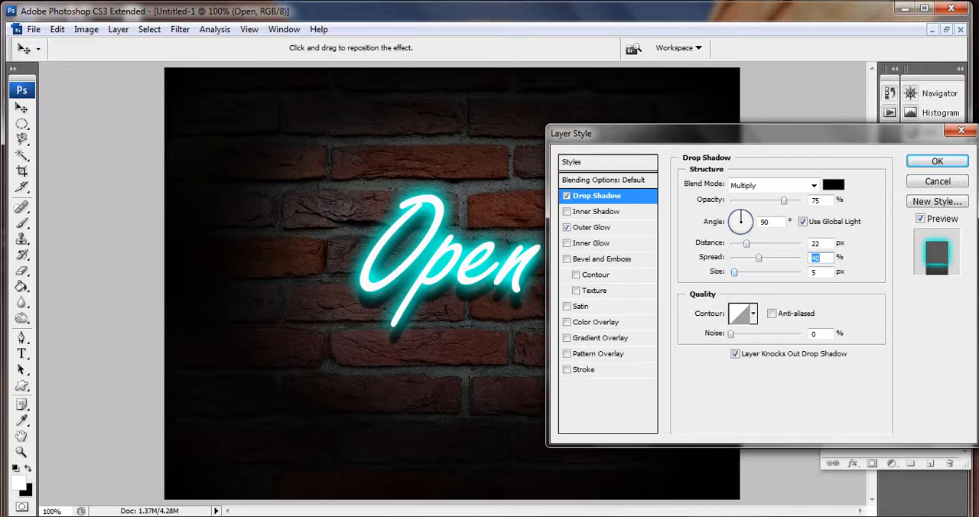
# - Set the drop shadow's size to 4 px and its spread to 15%
pyautogui.click(818, 272)
pyautogui.press('BackSpace')
pyautogui.write('4')
pyautogui.doubleClick(815, 273)
pyautogui.hotkey('shift', 'Tab')
pyautogui.write('4')
pyautogui.write('1')
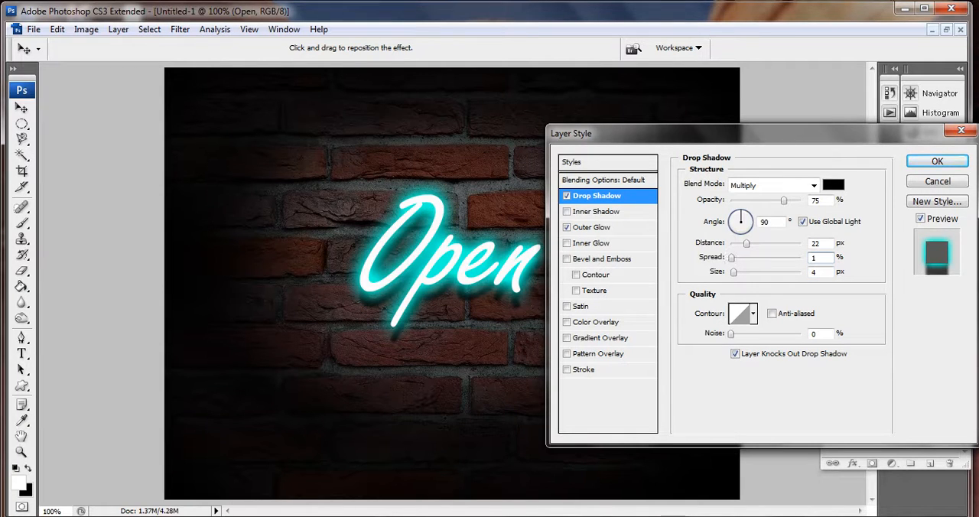
pyautogui.write('5')
# - Set the drop shadow's distance to 20 px and opacity to 70%, and apply the layer style
pyautogui.click(816, 243)
pyautogui.press('BackSpace')
pyautogui.write('0')
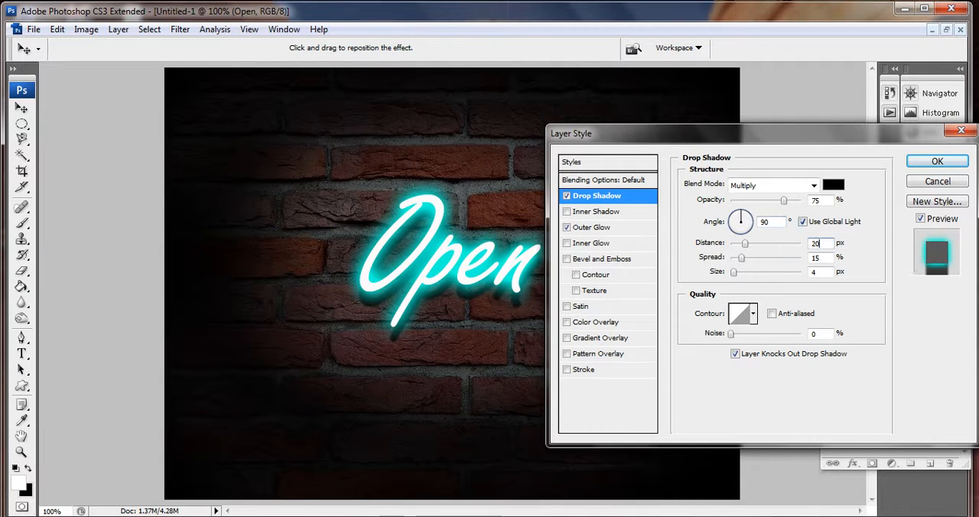
pyautogui.press('BackSpace')
pyautogui.write('0')
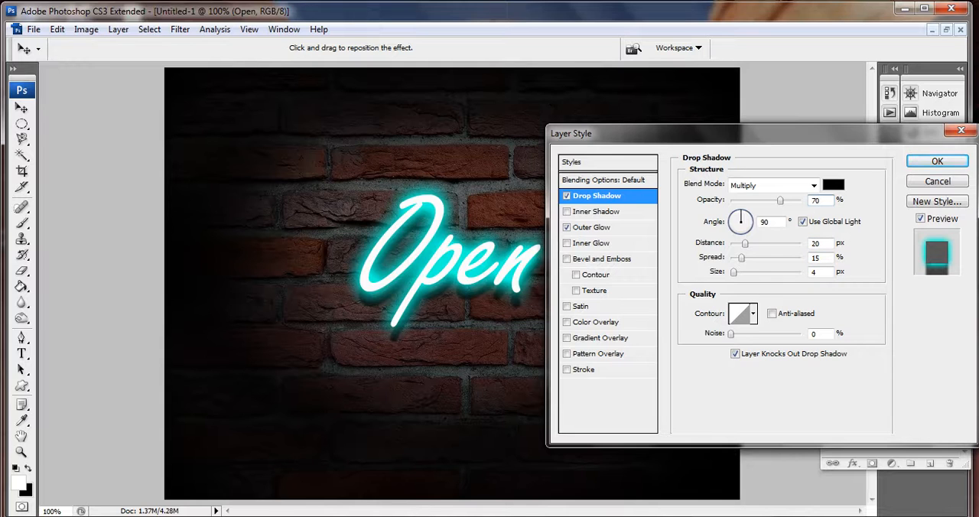
pyautogui.press('Return')
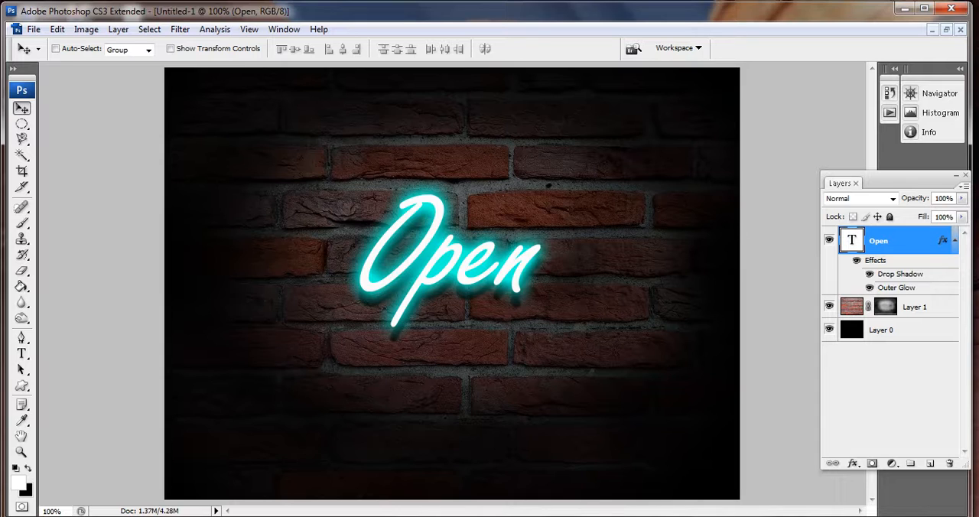
# - Collapse the text layer's effects list and add a new empty layer directly above Layer 1
pyautogui.click(954, 241)
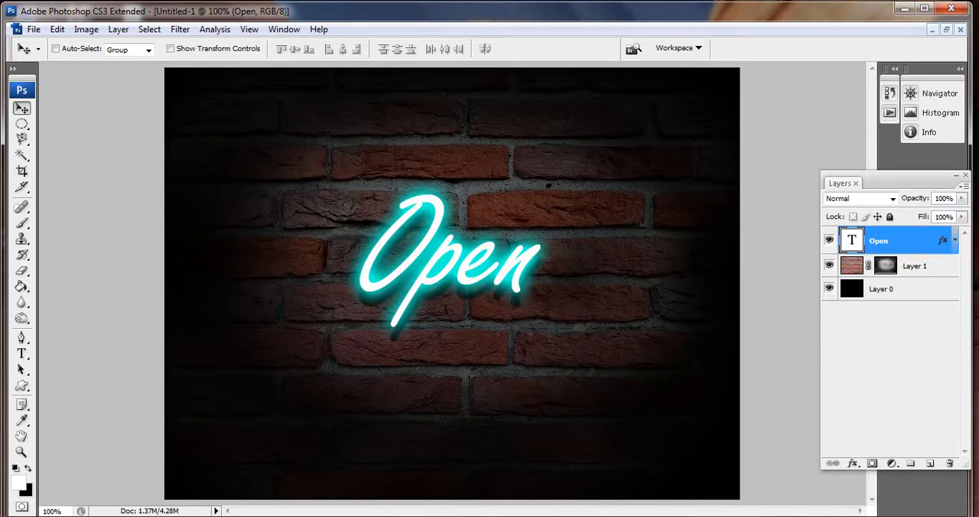
pyautogui.click(916, 266)
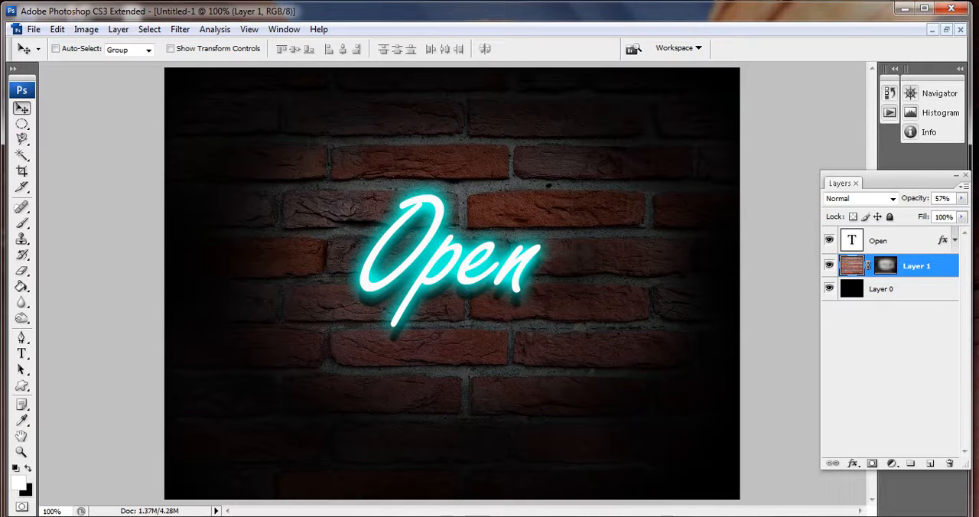
pyautogui.hotkey('ctrl', 'shift', 'alt', 'n')
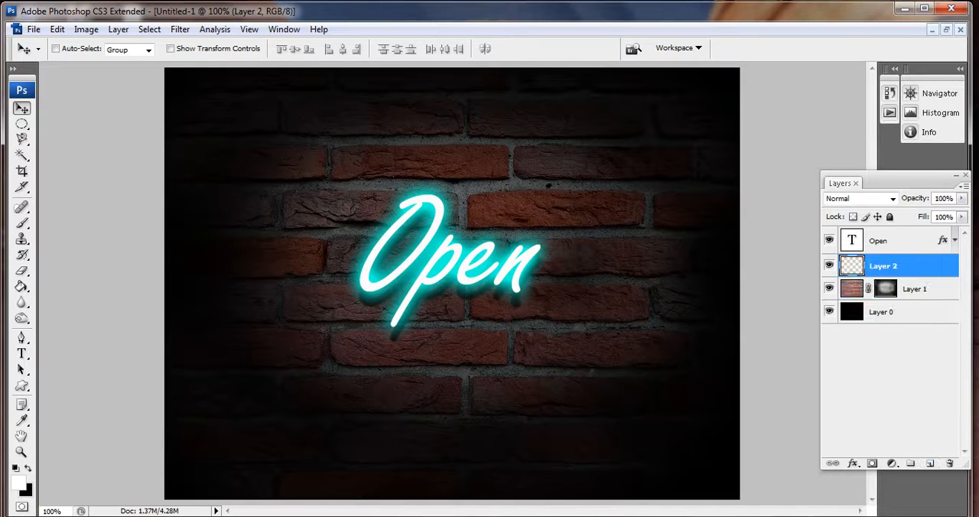
# - Set the Brush tool to 100% opacity with the soft 5 px tip
pyautogui.press('p')
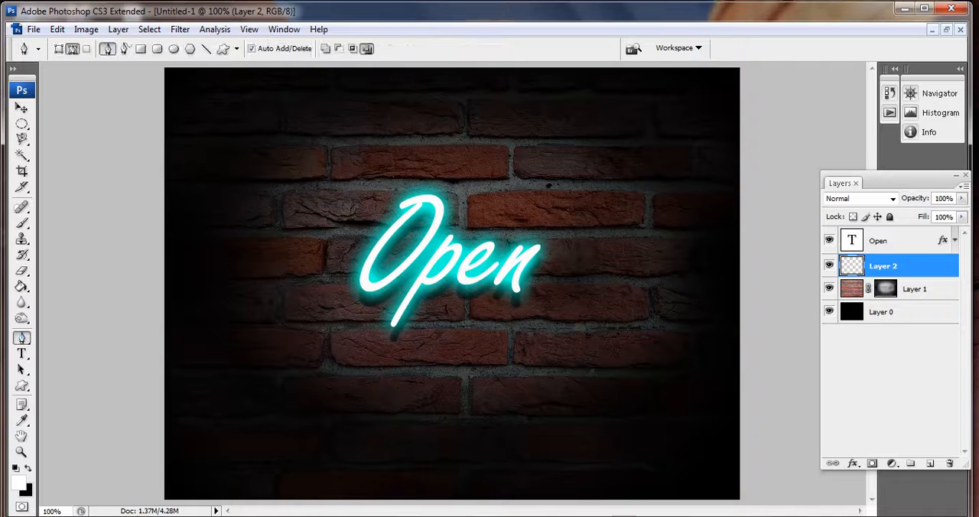
pyautogui.press('b')
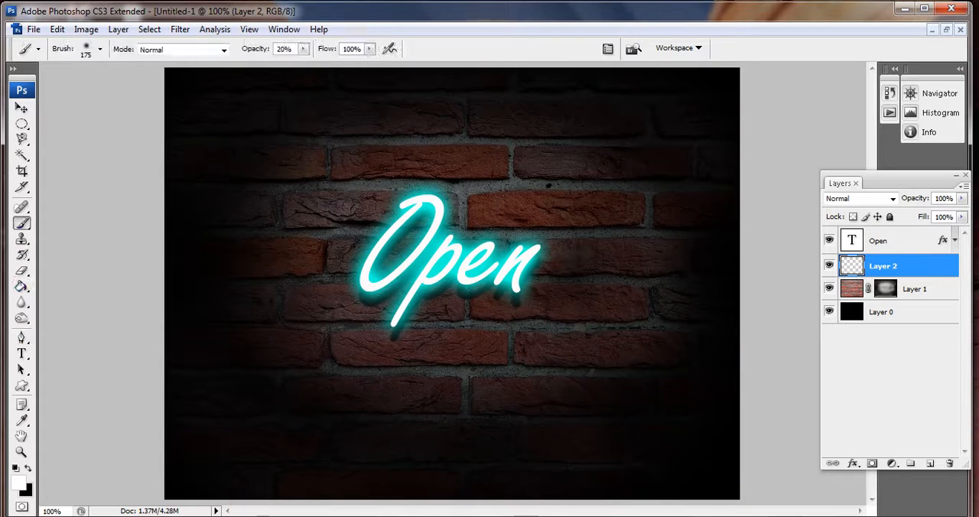
pyautogui.click(303, 48)
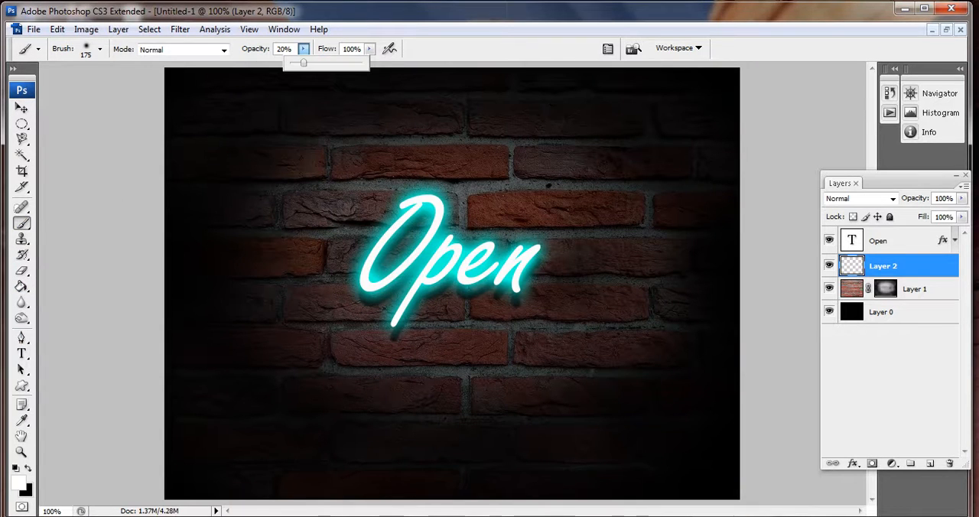
pyautogui.moveTo(303, 62); pyautogui.dragTo(362, 63)
pyautogui.press('Return')
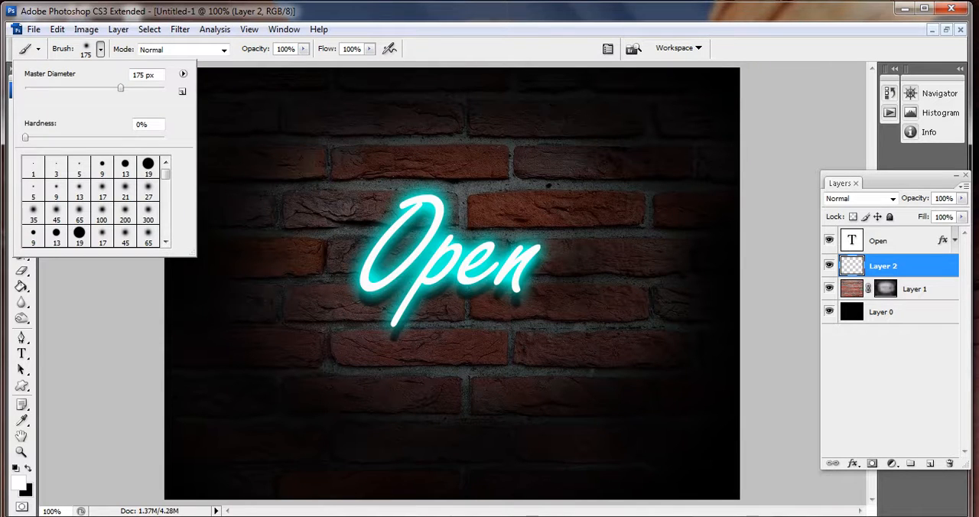
pyautogui.click(33, 190)
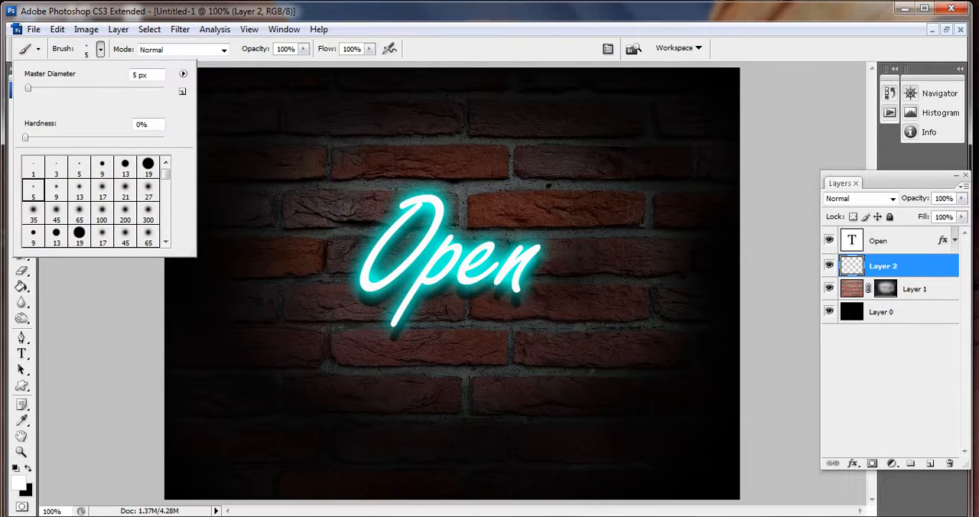
pyautogui.press('Return')
# - Draw a curved Pen path around the left side of the "O" and stroke it with the brush using Simulate Pressure, then hide the path
pyautogui.click(21, 338)
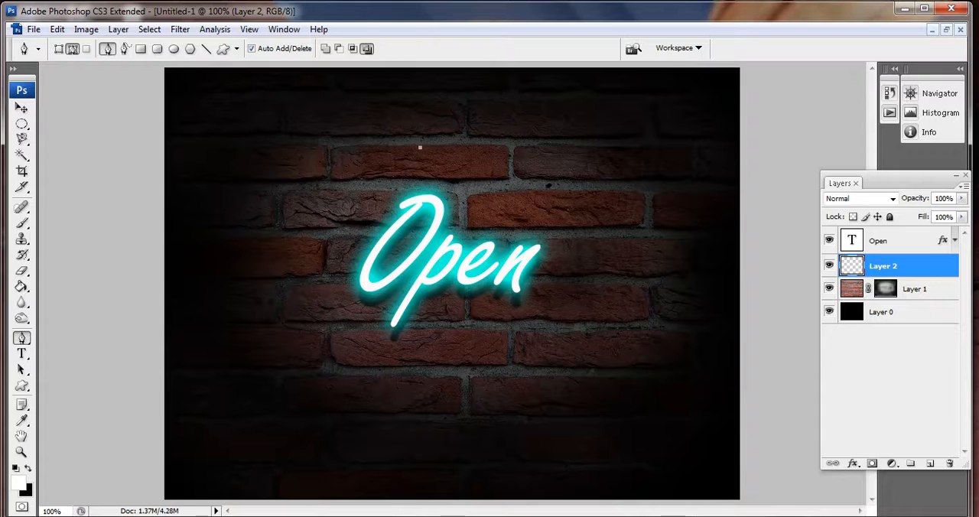
pyautogui.moveTo(370, 328); pyautogui.dragTo(512, 252)
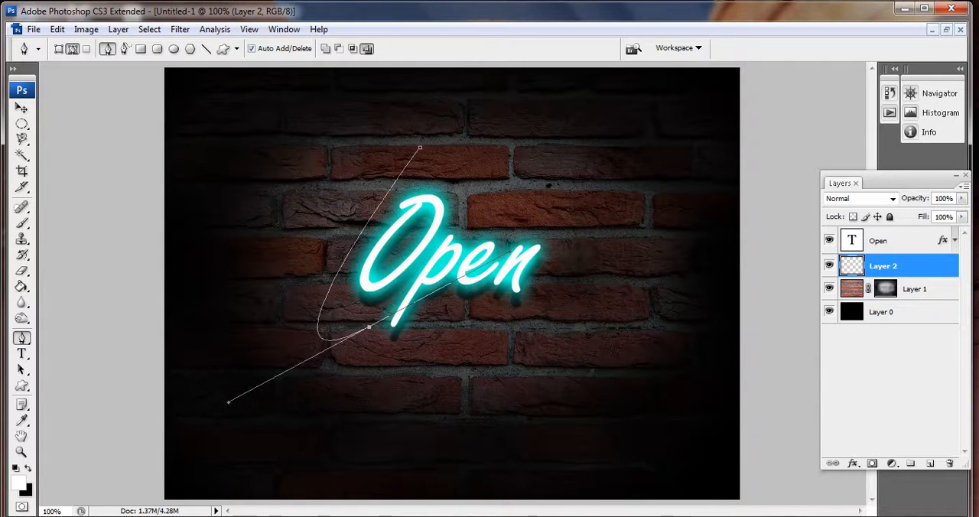
pyautogui.rightClick(461, 211)
pyautogui.click(510, 309)
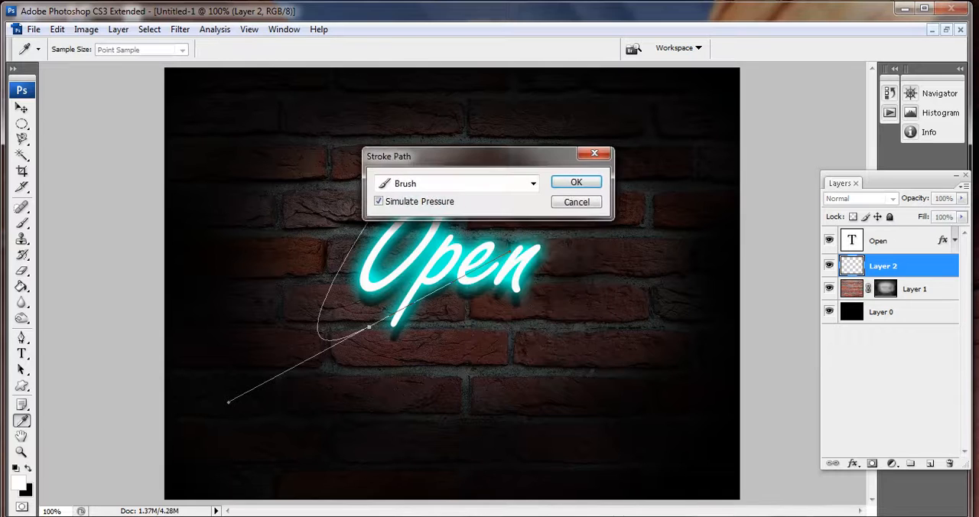
pyautogui.press('Return')
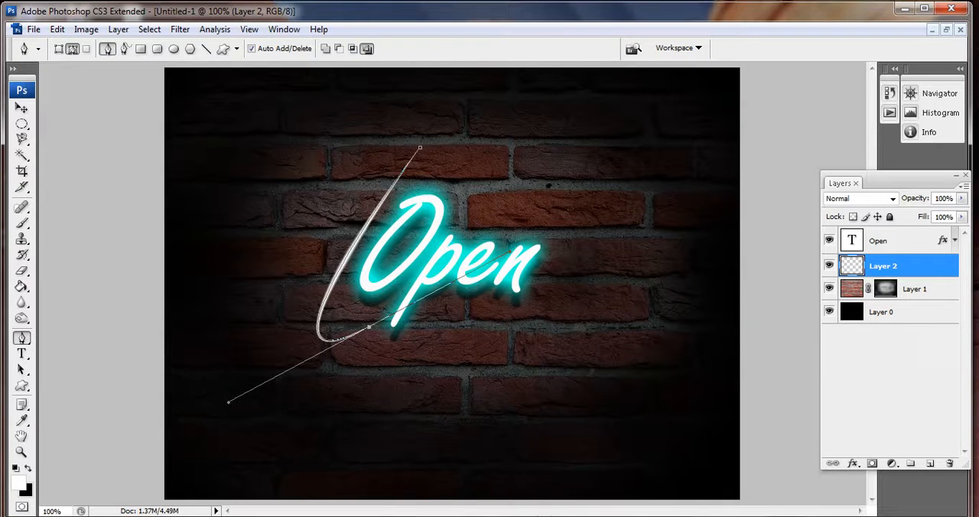
pyautogui.press('Return')
pyautogui.press('v')
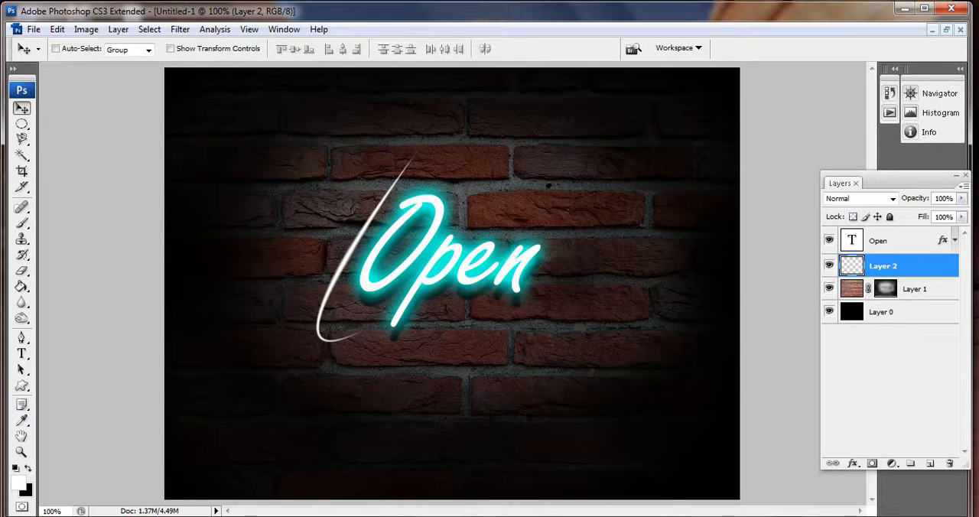
# - Duplicate the curved stroke on Layer 2 and move the copy horizontally to the right side of the word with Free Transform
pyautogui.hotkey('ctrl', 'j')
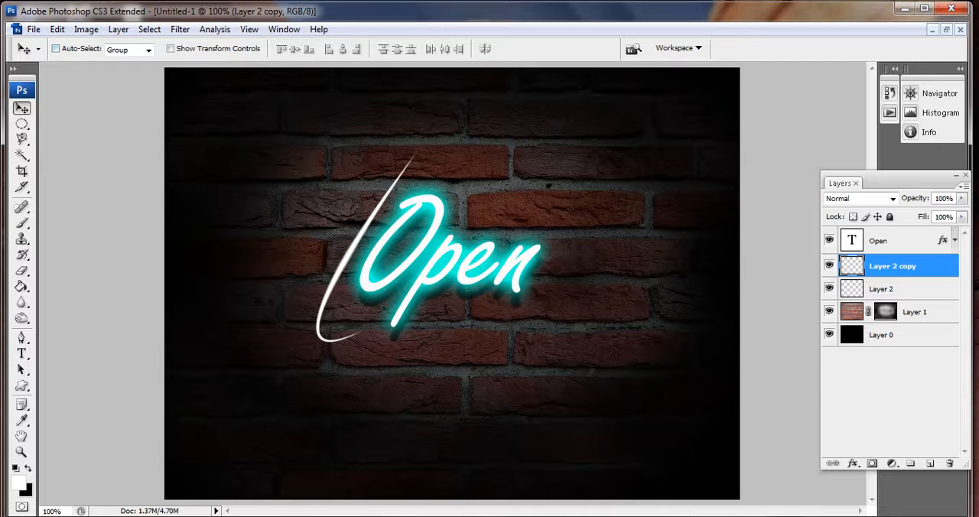
pyautogui.click(85, 29)
pyautogui.moveTo(58, 29)
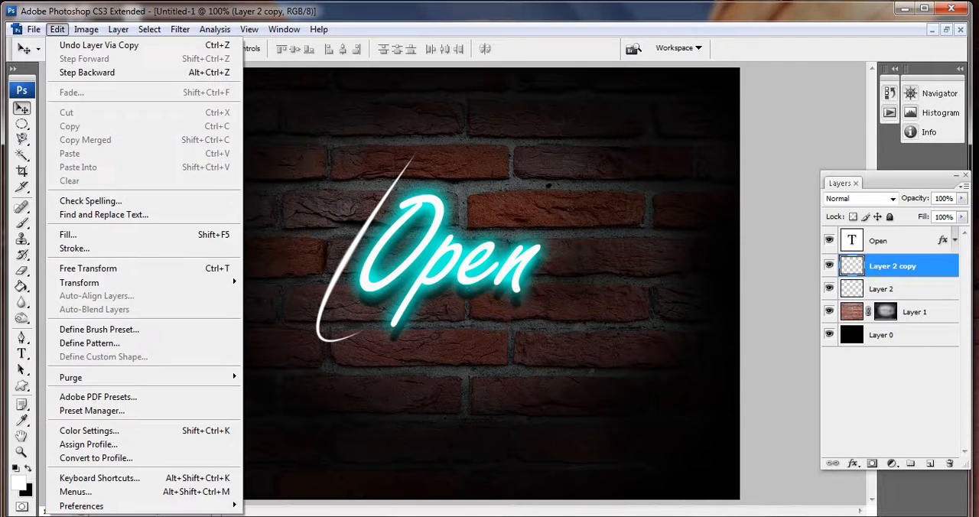
pyautogui.click(88, 269)
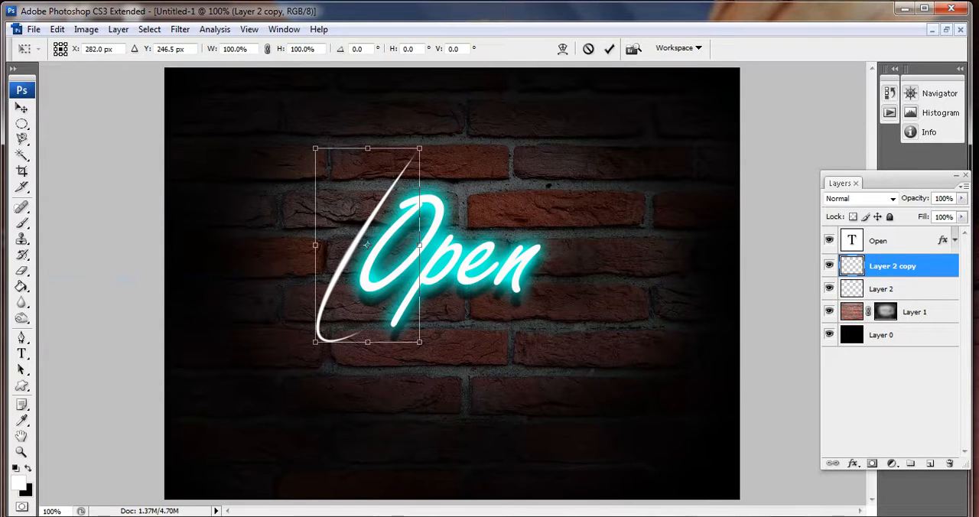
pyautogui.moveTo(367, 244); pyautogui.dragTo(575, 245)
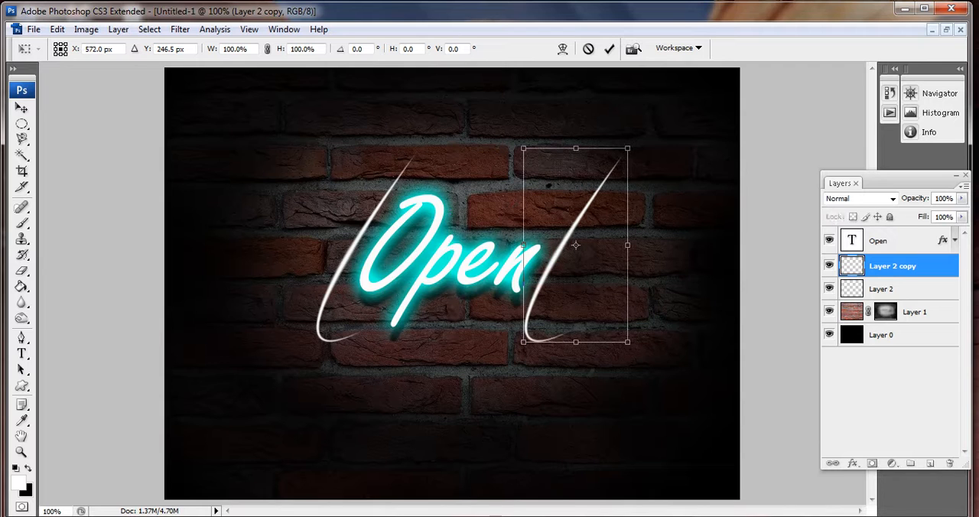
# - Flip the copied stroke horizontally and vertically, place it curving around the right side of the "n", and apply the transform
pyautogui.rightClick(593, 224)
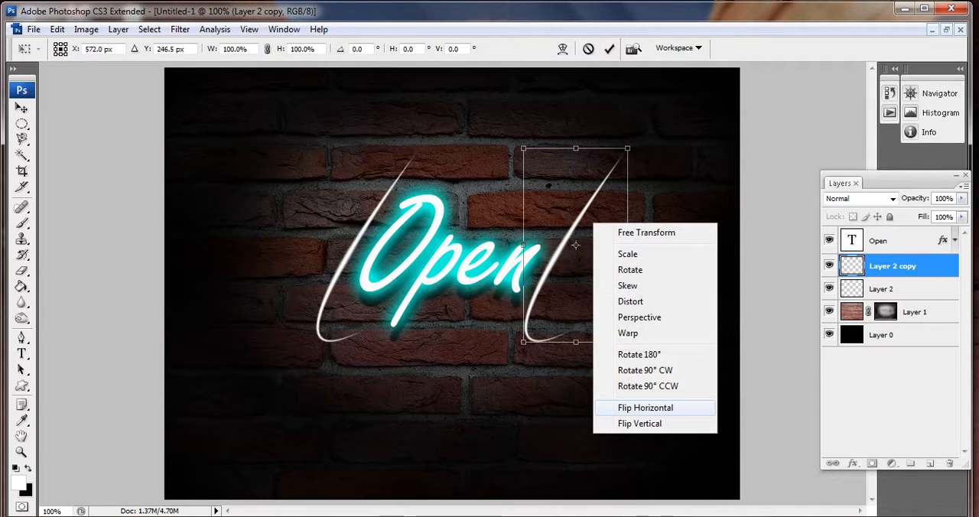
pyautogui.click(645, 408)
pyautogui.rightClick(597, 195)
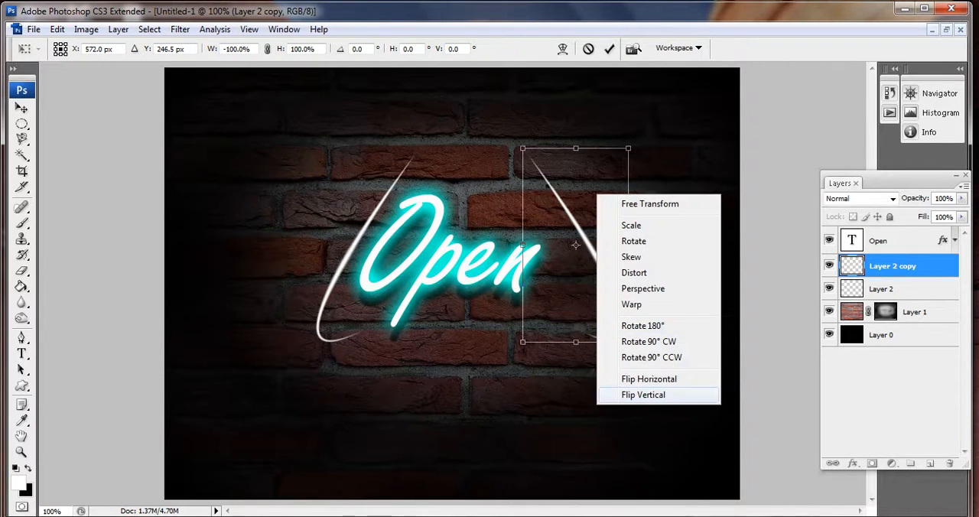
pyautogui.click(642, 395)
pyautogui.moveTo(576, 244)
pyautogui.mouseDown()
pyautogui.moveTo(578, 340)
pyautogui.moveTo(551, 310)
pyautogui.moveTo(538, 316)
pyautogui.moveTo(537, 299)
pyautogui.mouseUp()
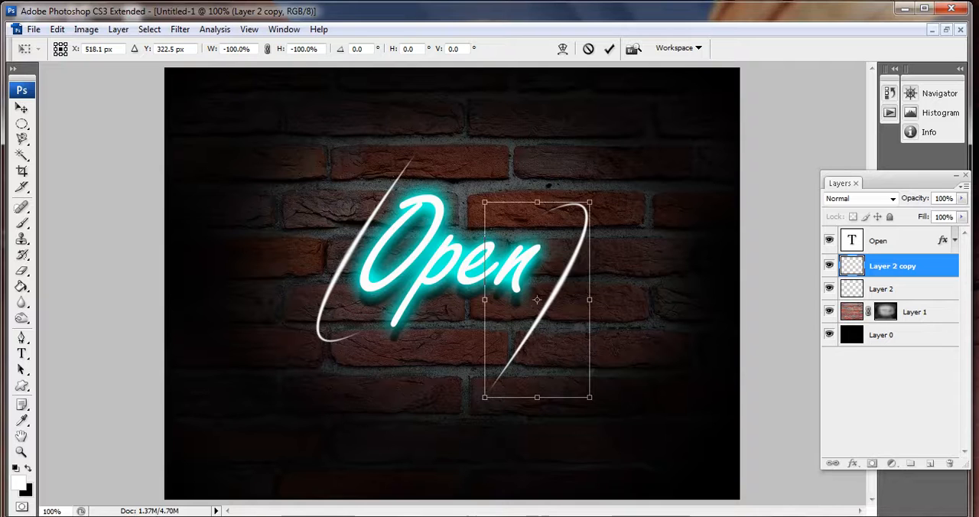
pyautogui.press('Return')
# - Shift the original curved stroke on Layer 2 slightly up and left, and merge Layer 2 copy down into it
pyautogui.hotkey('alt', '[')
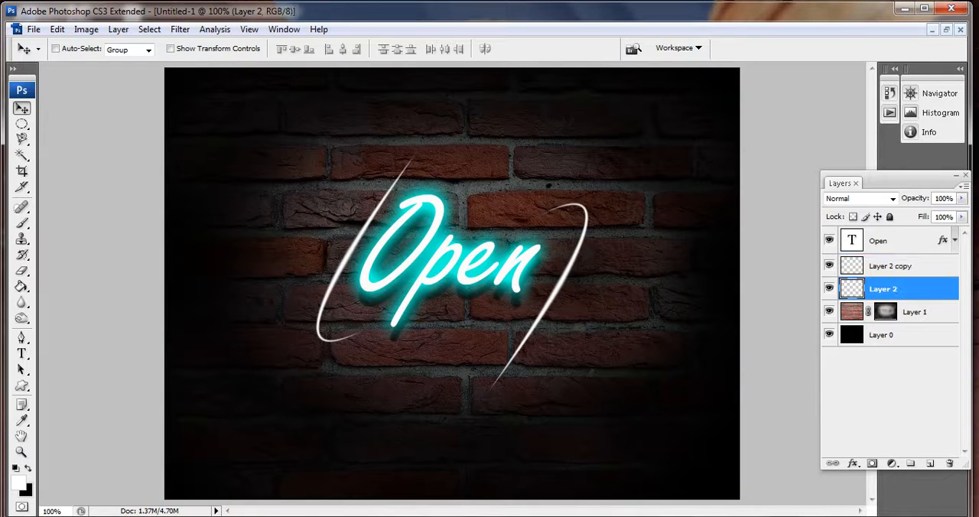
pyautogui.moveTo(344, 252)
pyautogui.mouseDown()
pyautogui.moveTo(325, 237)
pyautogui.moveTo(335, 235)
pyautogui.mouseUp()
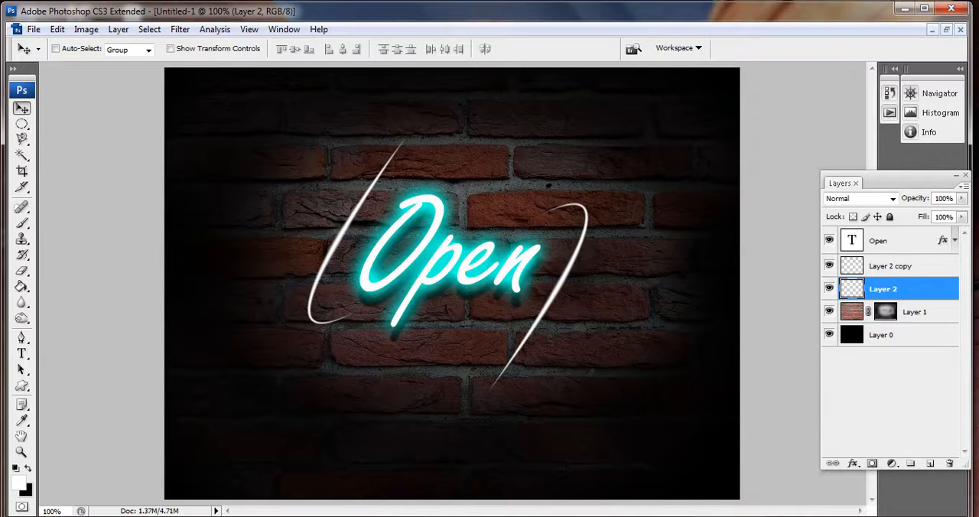
pyautogui.keyDown('ctrl'); pyautogui.click(891, 266); pyautogui.keyUp('ctrl')
pyautogui.hotkey('ctrl', 'e')
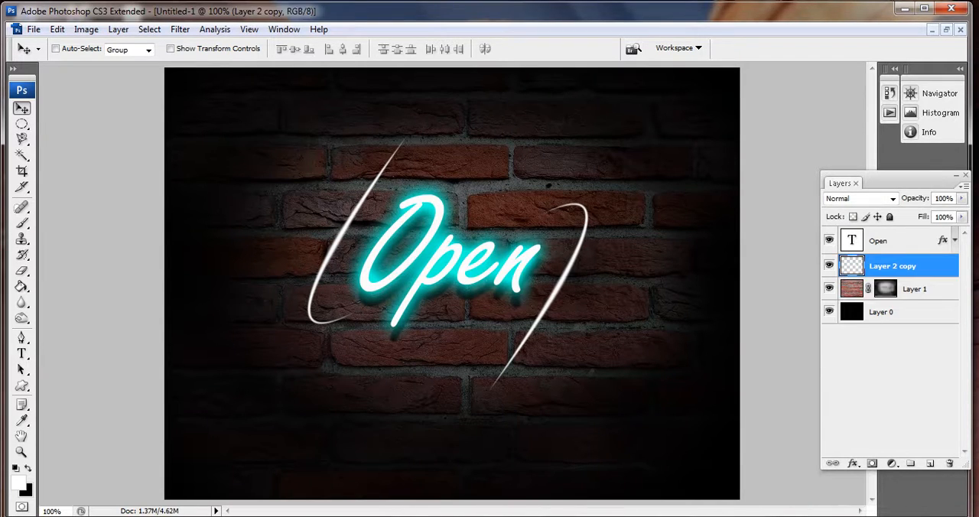
# - Give the merged strokes layer an outer glow with 100% opacity and magenta colour f404f1, and collapse its effects list
pyautogui.click(853, 463)
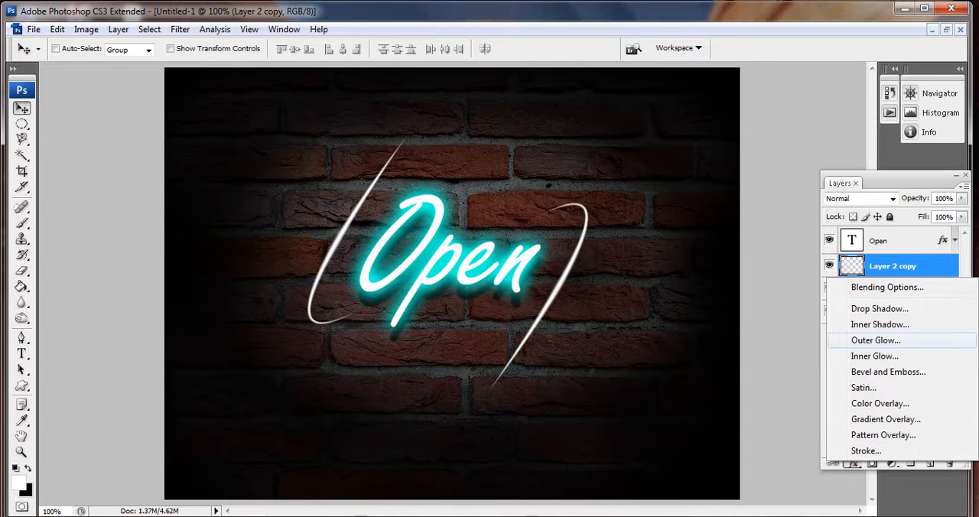
pyautogui.click(876, 340)
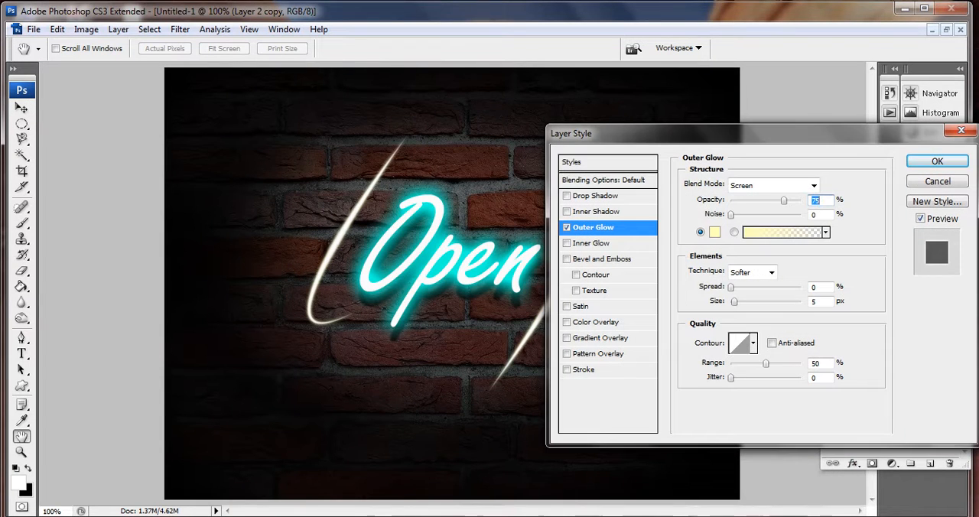
pyautogui.moveTo(784, 200); pyautogui.dragTo(802, 201)
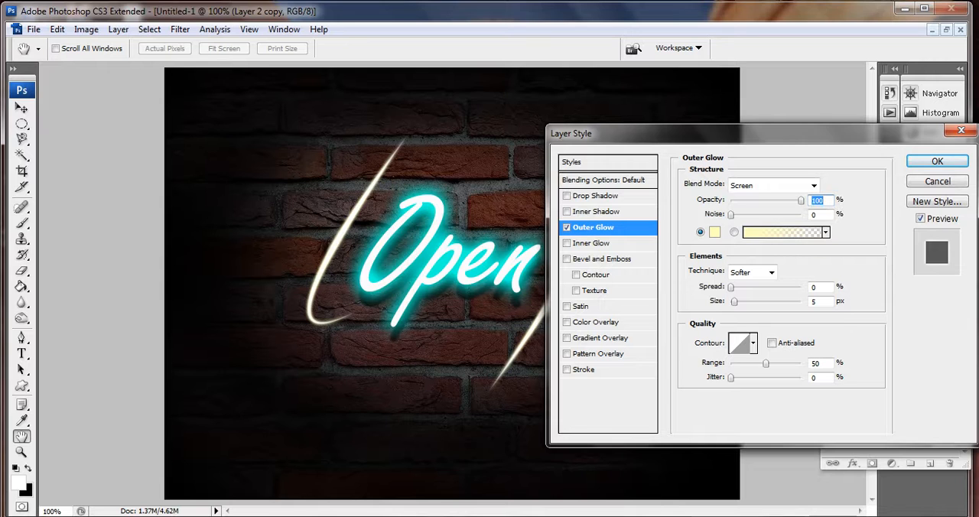
pyautogui.click(714, 231)
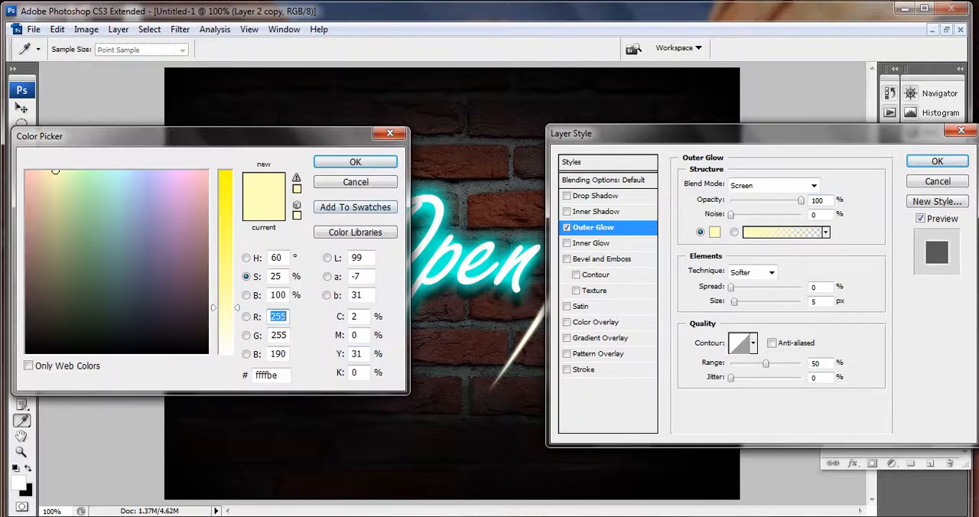
pyautogui.click(226, 173)
pyautogui.click(178, 178)
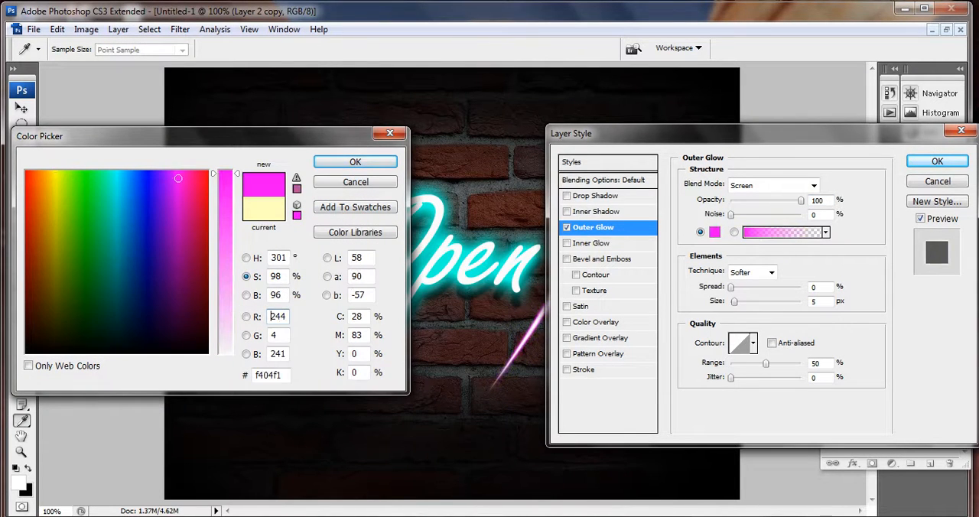
pyautogui.moveTo(184, 136)
pyautogui.mouseDown()
pyautogui.moveTo(417, 195)
pyautogui.moveTo(723, 162)
pyautogui.moveTo(704, 163)
pyautogui.mouseUp()
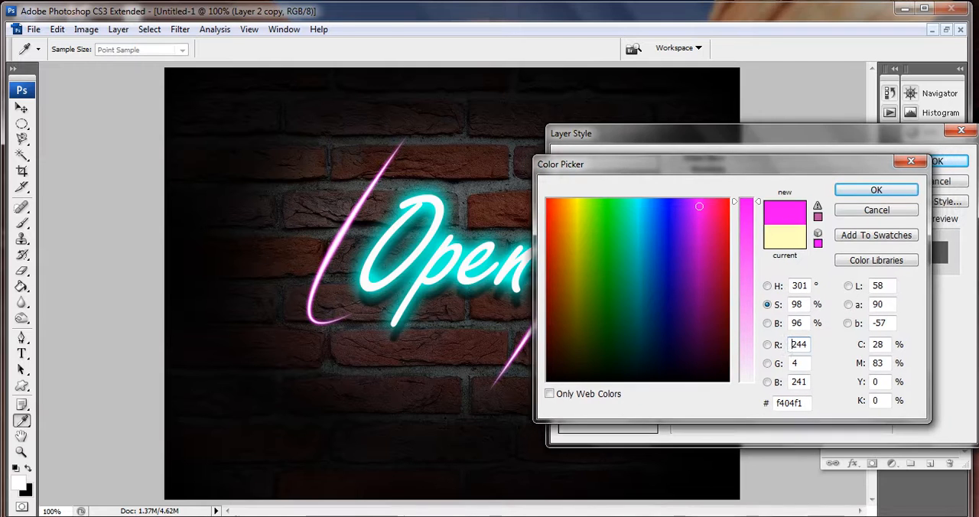
pyautogui.click(877, 189)
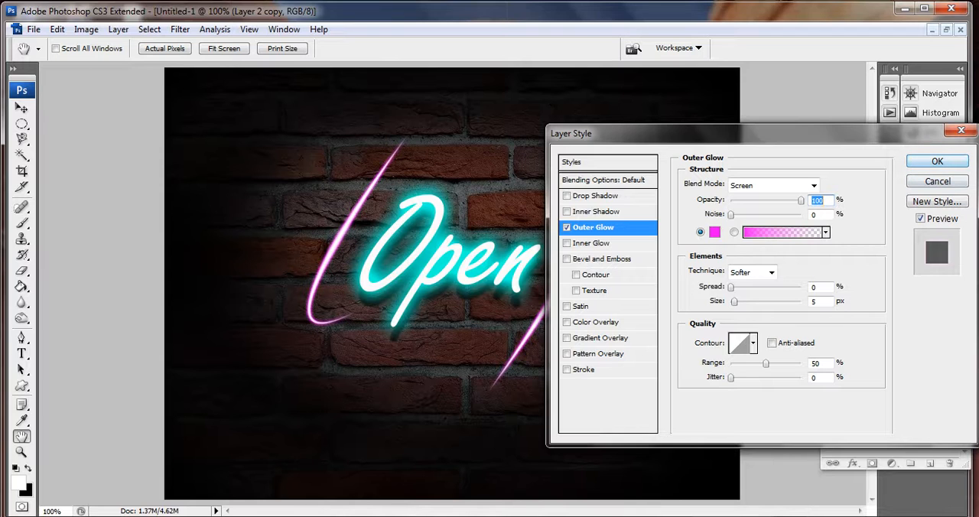
pyautogui.press('Return')
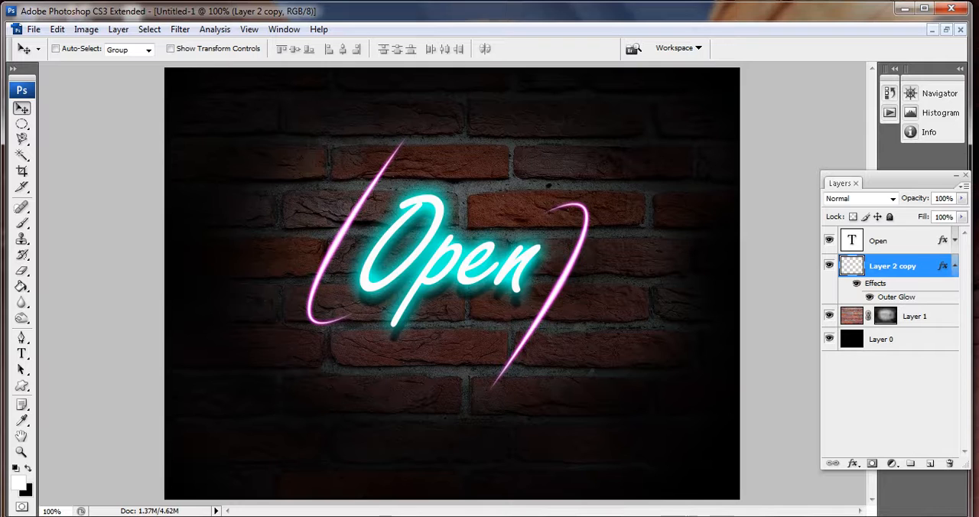
pyautogui.click(955, 266)
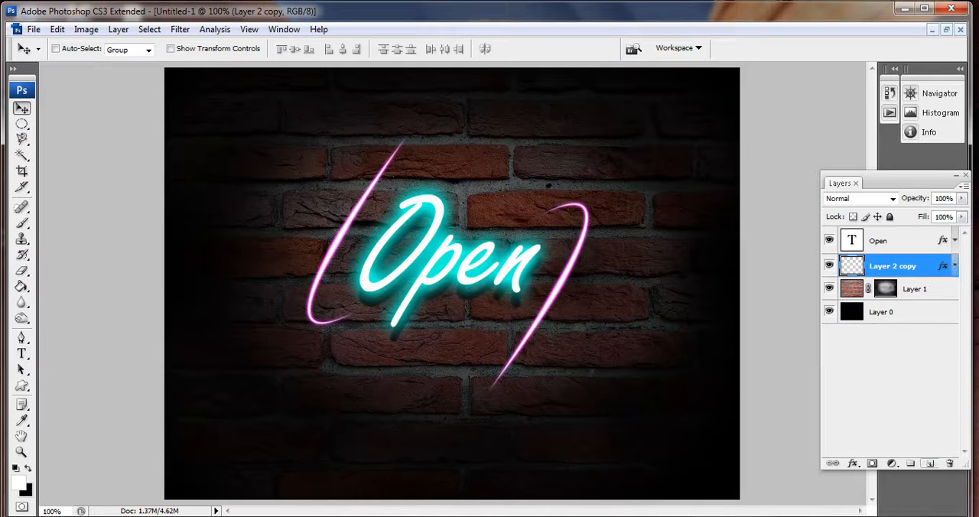
# - Add a new layer, draw an arched Pen path across the lower part of "Open", stroke it with the brush, and hide the path
pyautogui.click(930, 464)
pyautogui.press('g')
pyautogui.press('p')
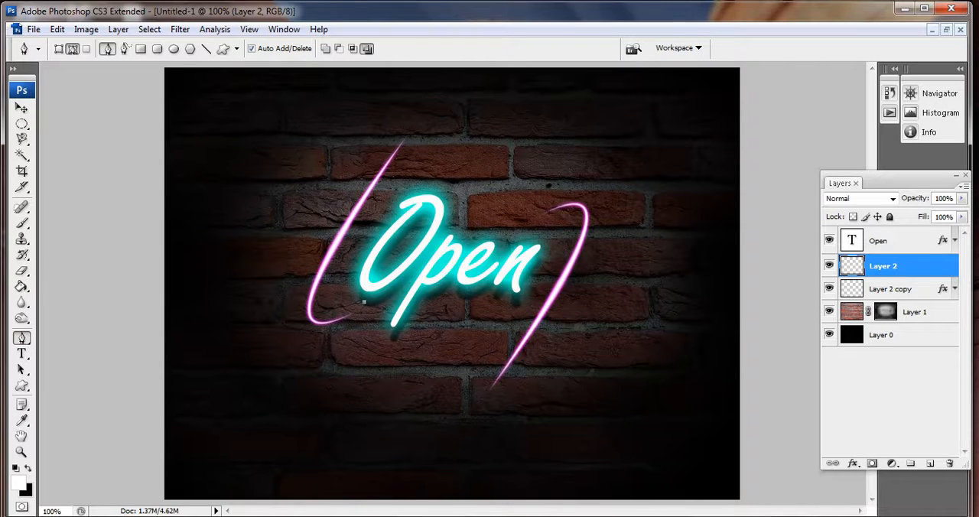
pyautogui.moveTo(573, 320); pyautogui.dragTo(592, 392)
pyautogui.rightClick(572, 366)
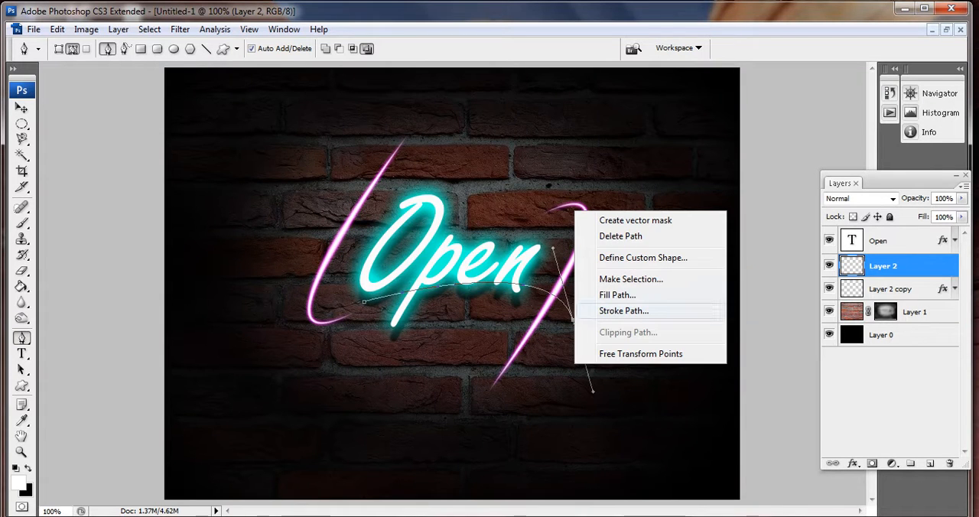
pyautogui.click(616, 312)
pyautogui.click(576, 182)
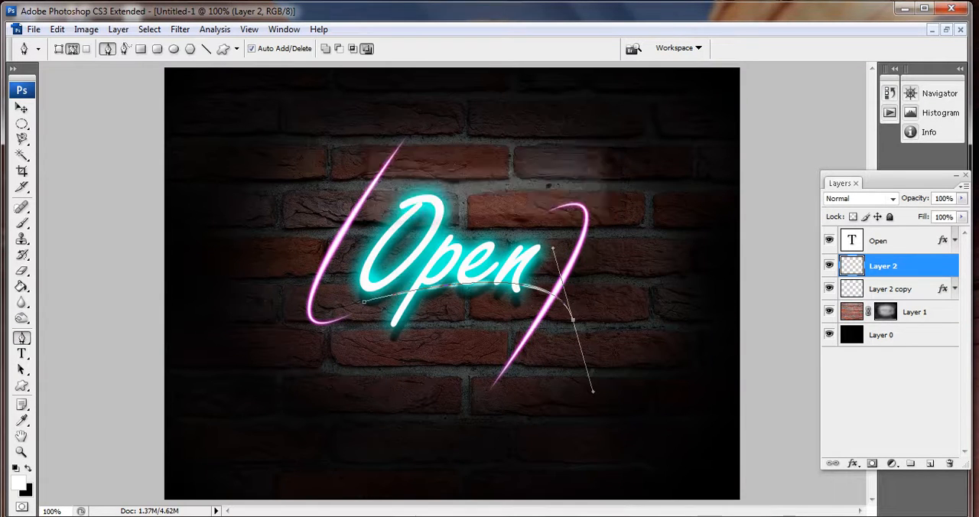
pyautogui.press('Return')
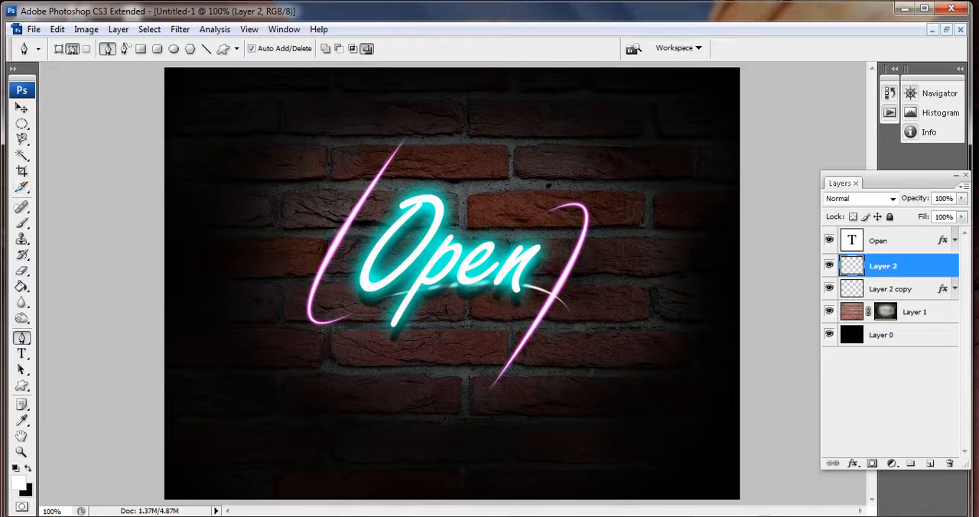
# - Move the arched stroke just below the word and narrow it to 54.3% width, fitting it between the "p" tail and the right curve
pyautogui.press('v')
pyautogui.moveTo(490, 286)
pyautogui.mouseDown()
pyautogui.moveTo(483, 312)
pyautogui.moveTo(482, 302)
pyautogui.moveTo(460, 312)
pyautogui.moveTo(481, 310)
pyautogui.mouseUp()
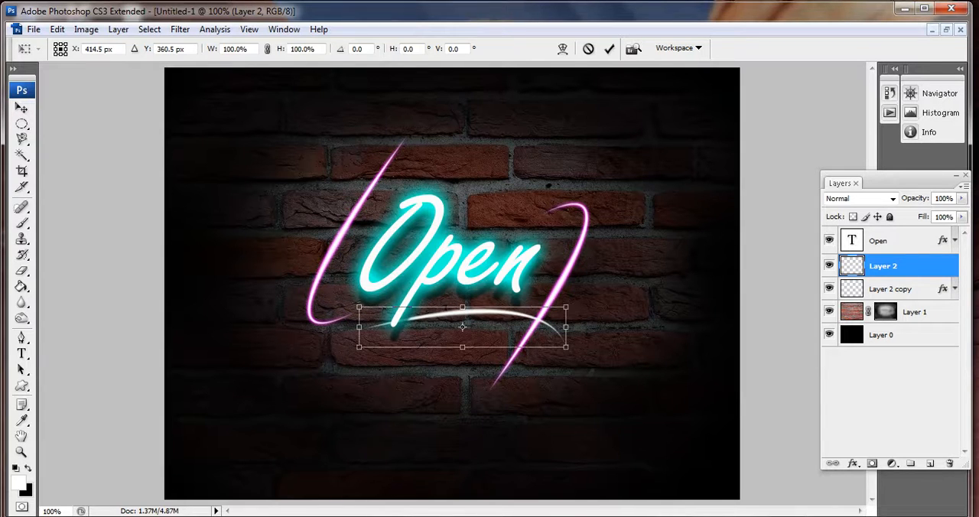
pyautogui.hotkey('ctrl', 't')
pyautogui.moveTo(566, 326); pyautogui.dragTo(515, 326)
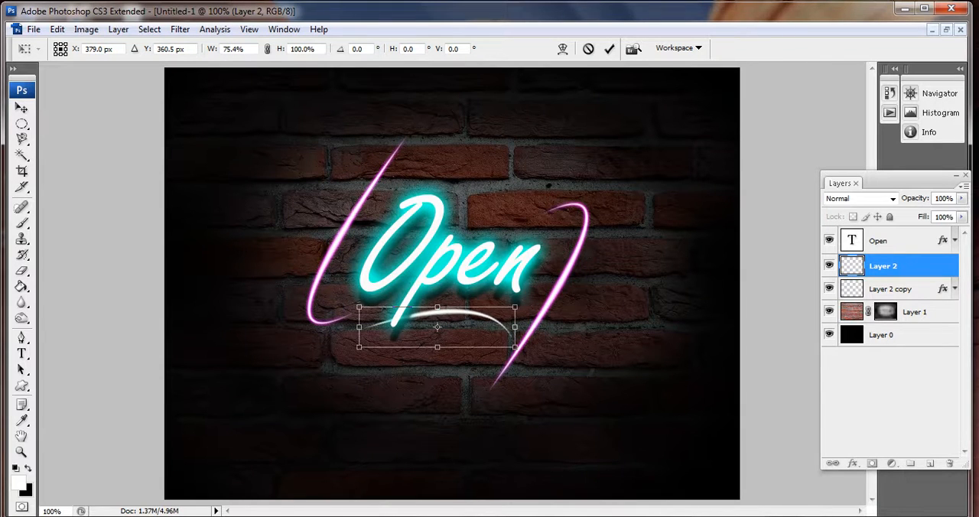
pyautogui.moveTo(358, 326); pyautogui.dragTo(403, 327)
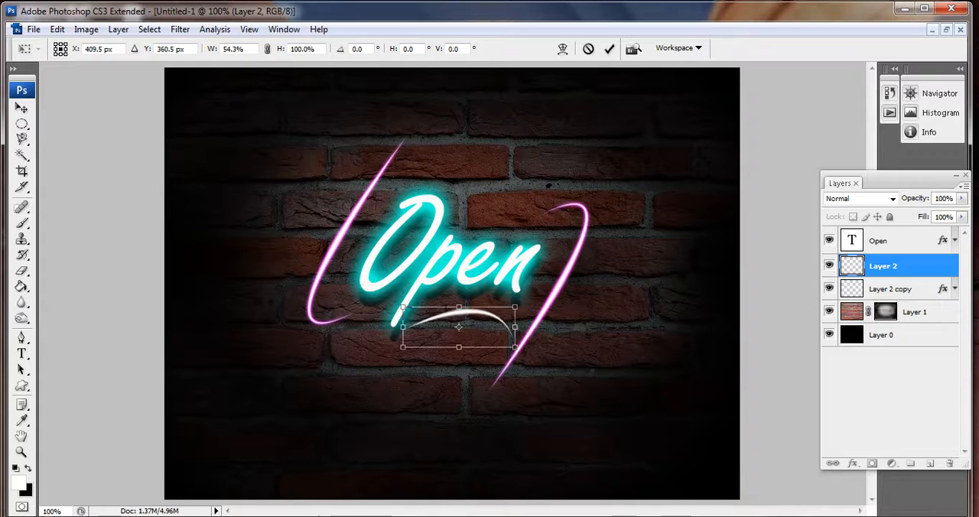
pyautogui.press('Return')
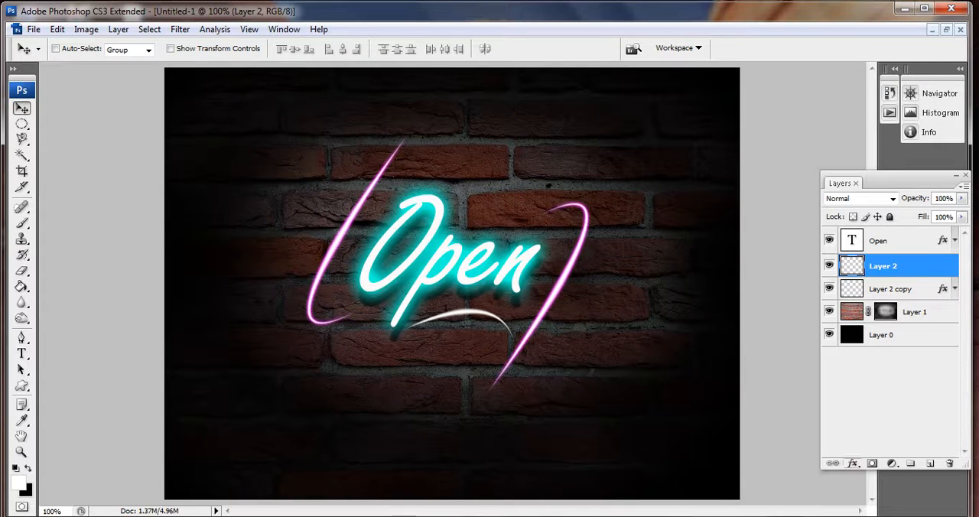
# - Add an outer glow to the arched stroke's layer with 100% opacity and a bright red colour
pyautogui.click(853, 463)
pyautogui.click(857, 341)
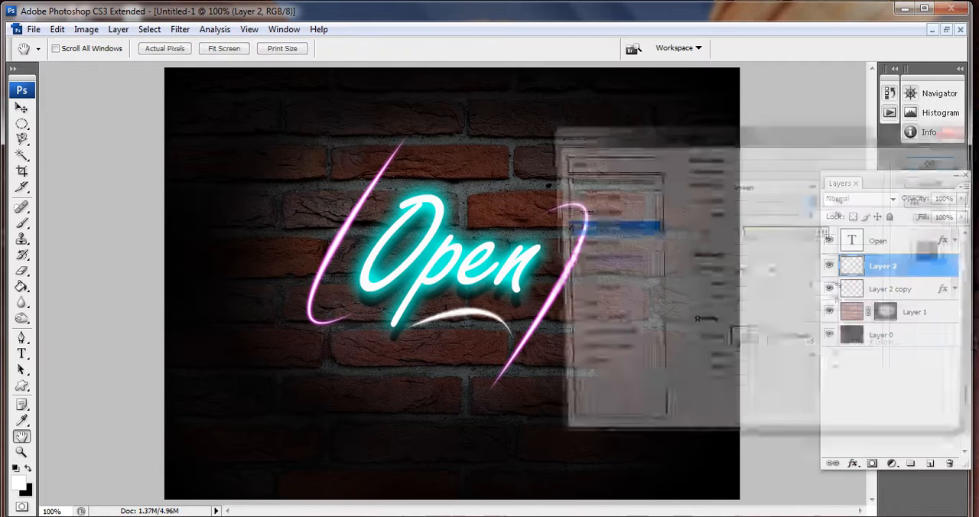
pyautogui.moveTo(784, 201); pyautogui.dragTo(802, 200)
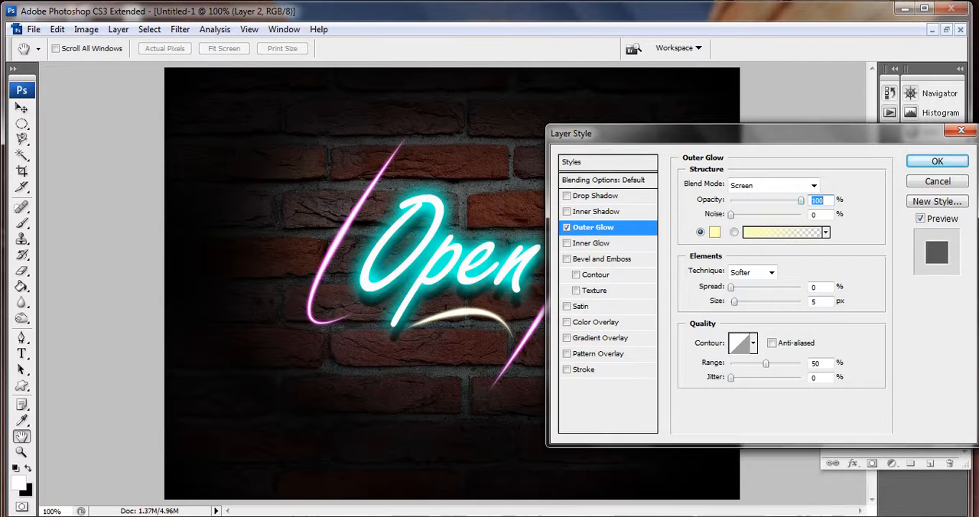
pyautogui.click(714, 231)
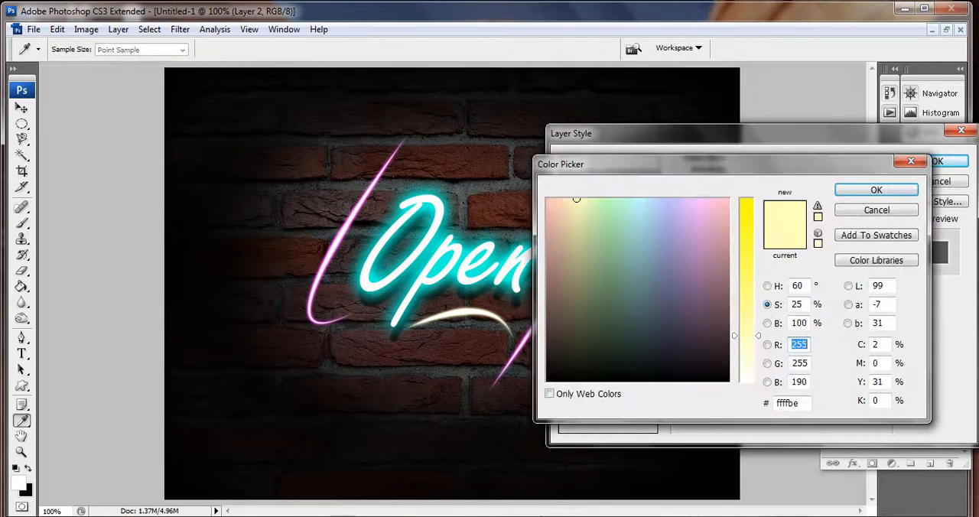
pyautogui.moveTo(745, 335); pyautogui.dragTo(745, 200)
pyautogui.click(724, 209)
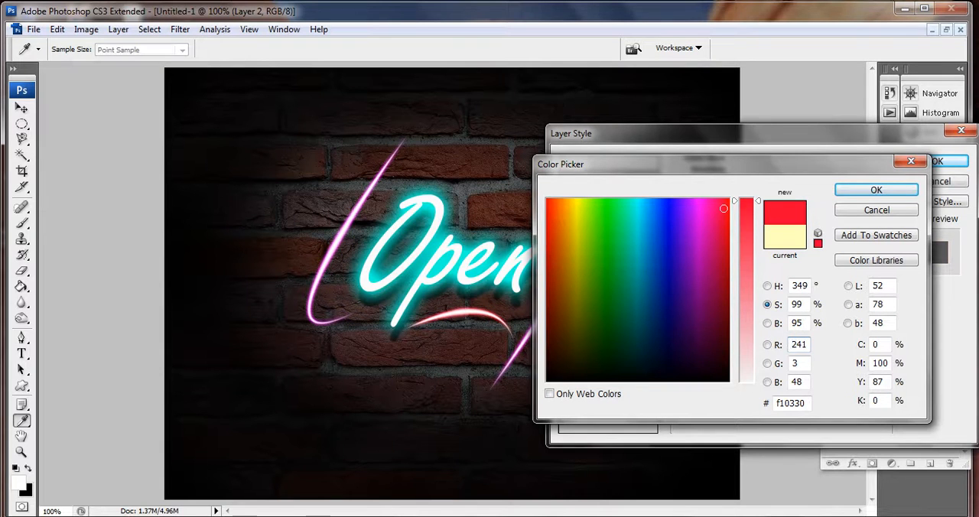
pyautogui.click(726, 213)
pyautogui.click(876, 190)
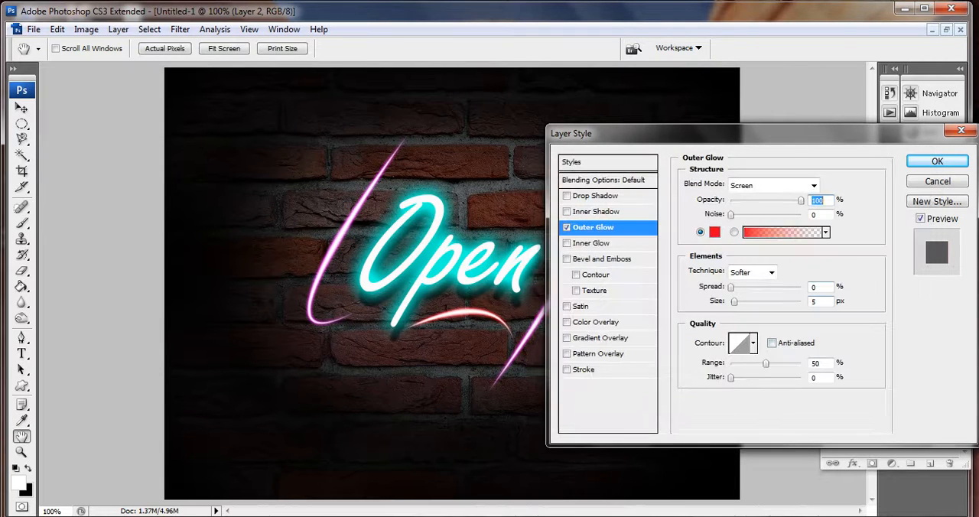
# - Set the red outer glow's spread to 8% and size to 5 px, and apply the layer style
pyautogui.moveTo(734, 302)
pyautogui.mouseDown()
pyautogui.moveTo(739, 286)
pyautogui.moveTo(736, 302)
pyautogui.mouseUp()
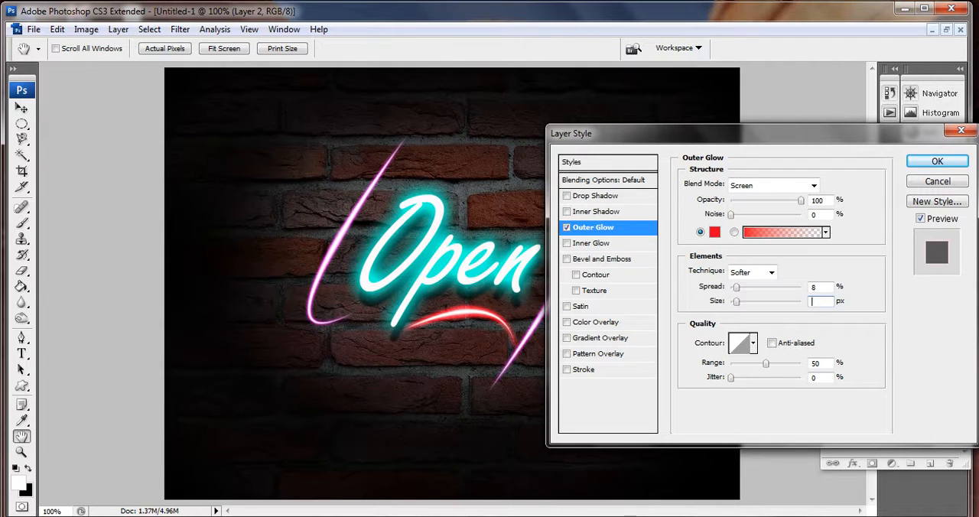
pyautogui.write('5')
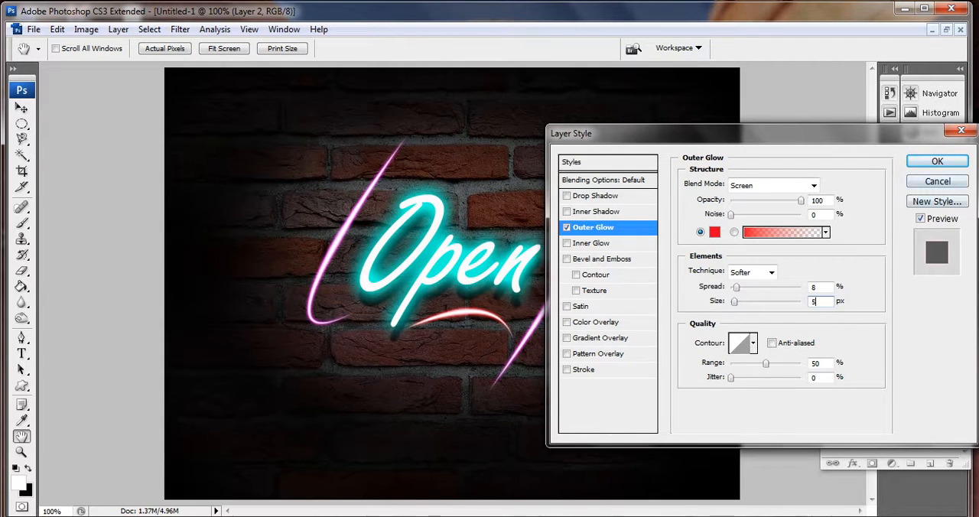
pyautogui.press('Return')
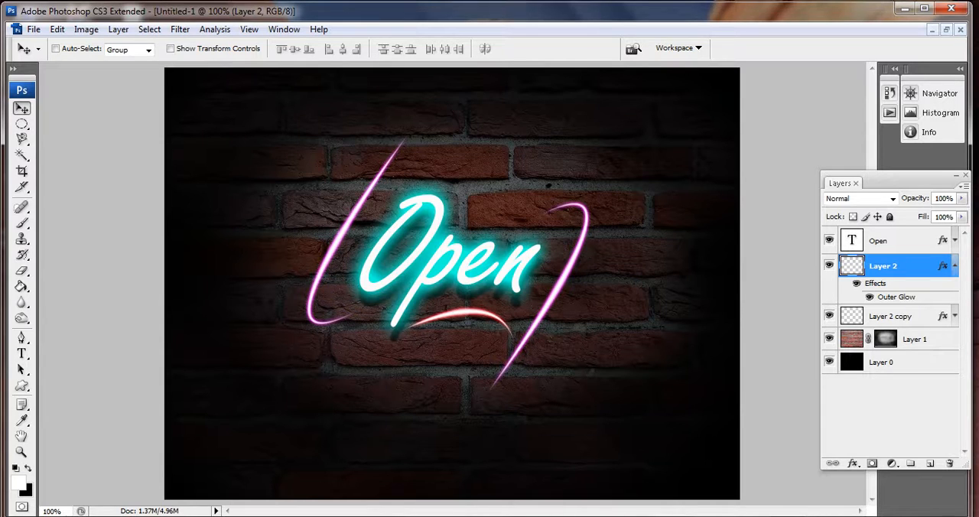
# - Paint black on the brick layer's mask with a soft 100 px brush at 38% opacity, darkening the bricks around the lower edge
pyautogui.click(886, 339)
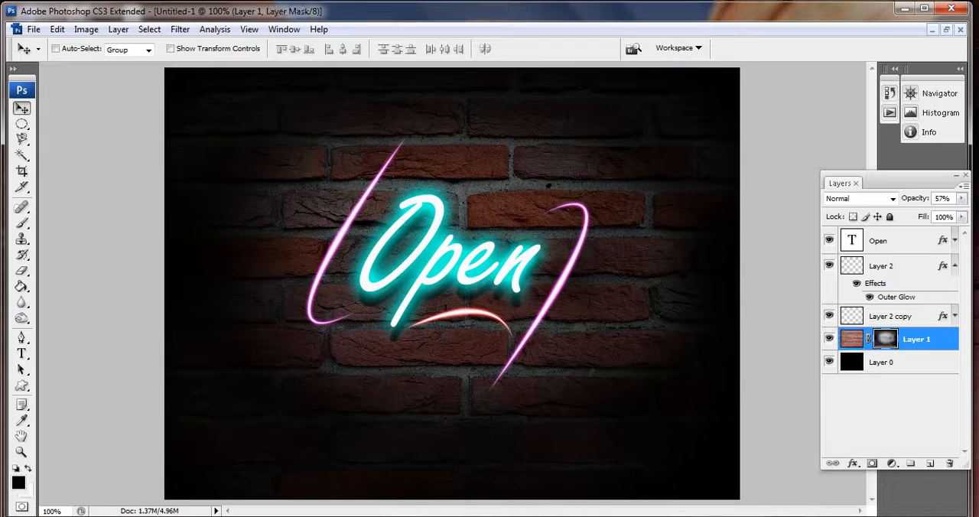
pyautogui.click(22, 222)
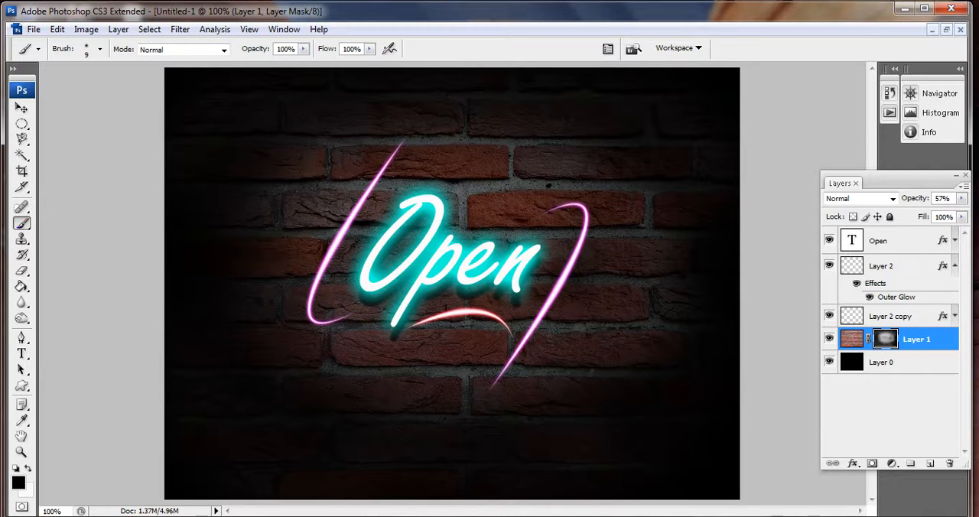
pyautogui.click(303, 48)
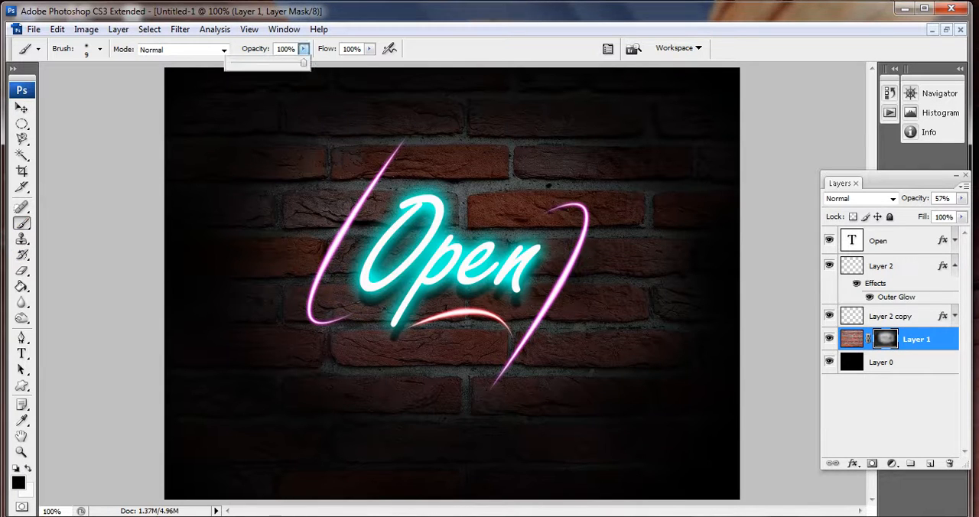
pyautogui.moveTo(303, 62); pyautogui.dragTo(258, 63)
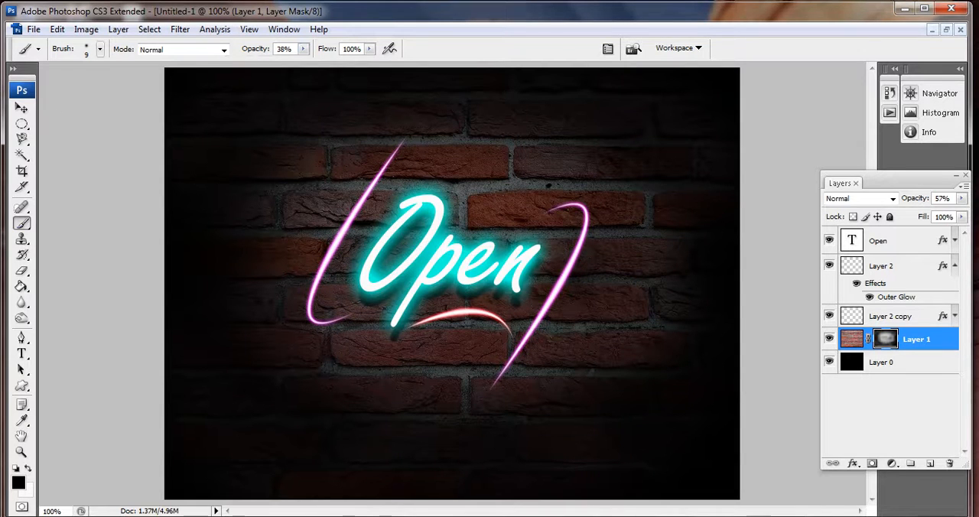
pyautogui.click(100, 49)
pyautogui.doubleClick(102, 215)
pyautogui.moveTo(259, 441)
pyautogui.mouseDown()
pyautogui.moveTo(343, 450)
pyautogui.moveTo(473, 448)
pyautogui.moveTo(546, 431)
pyautogui.mouseUp()
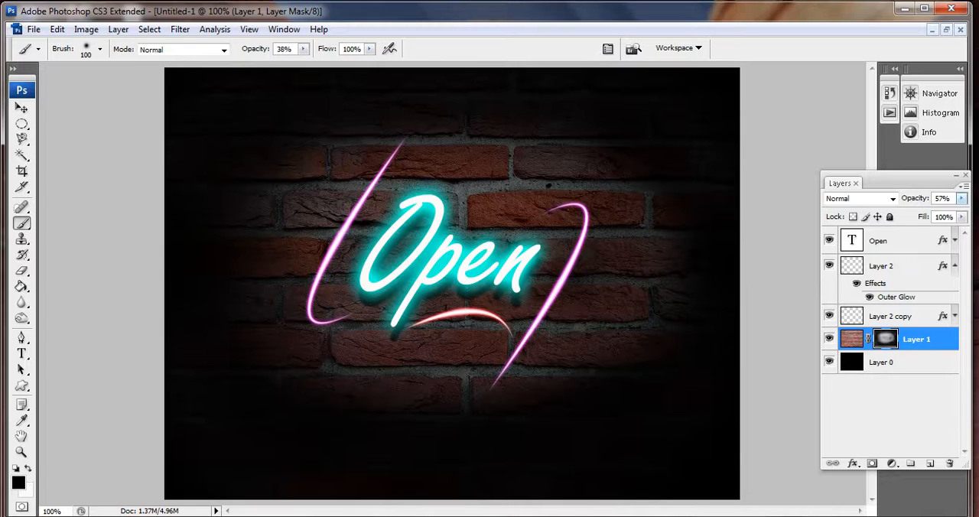
# - Set the brick wall layer's opacity to 75%
pyautogui.click(962, 198)
pyautogui.moveTo(932, 212); pyautogui.dragTo(941, 212)
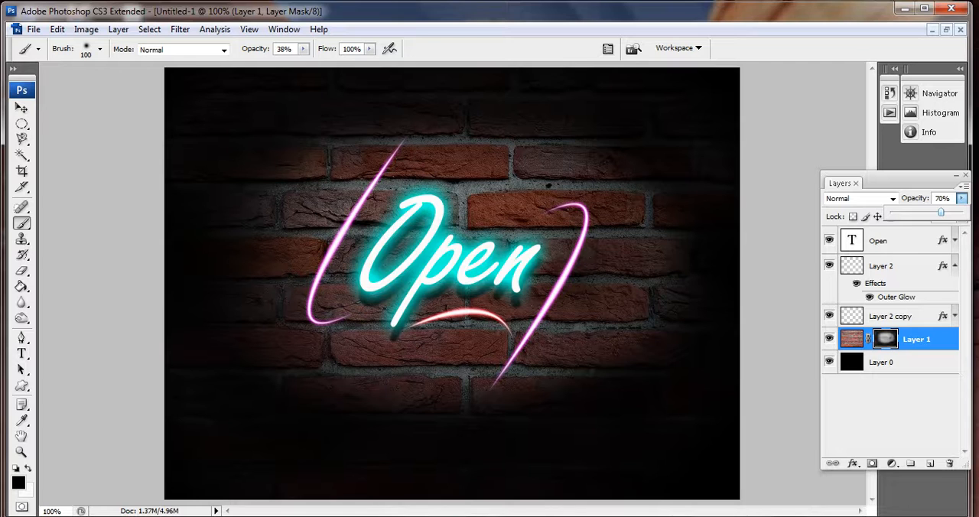
pyautogui.moveTo(941, 212); pyautogui.dragTo(946, 212)
pyautogui.click(228, 207)
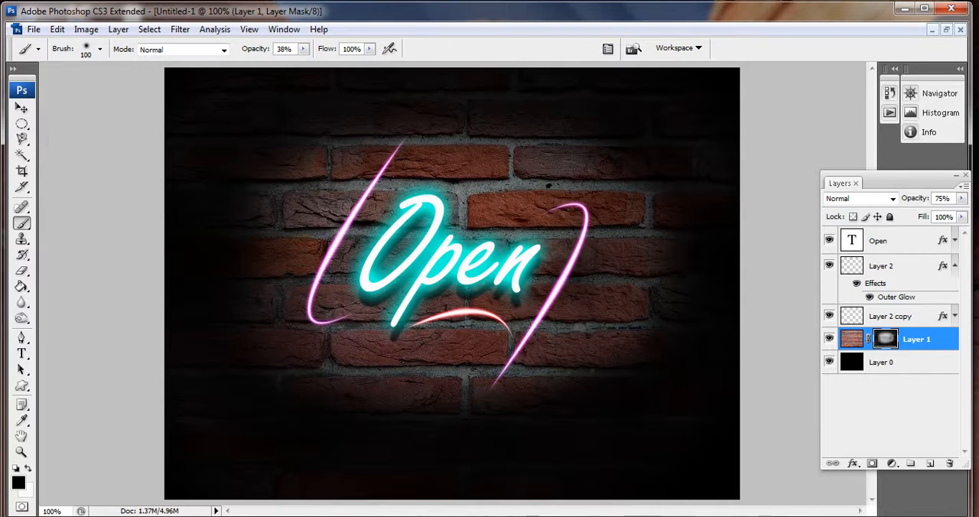
pyautogui.click(21, 108)
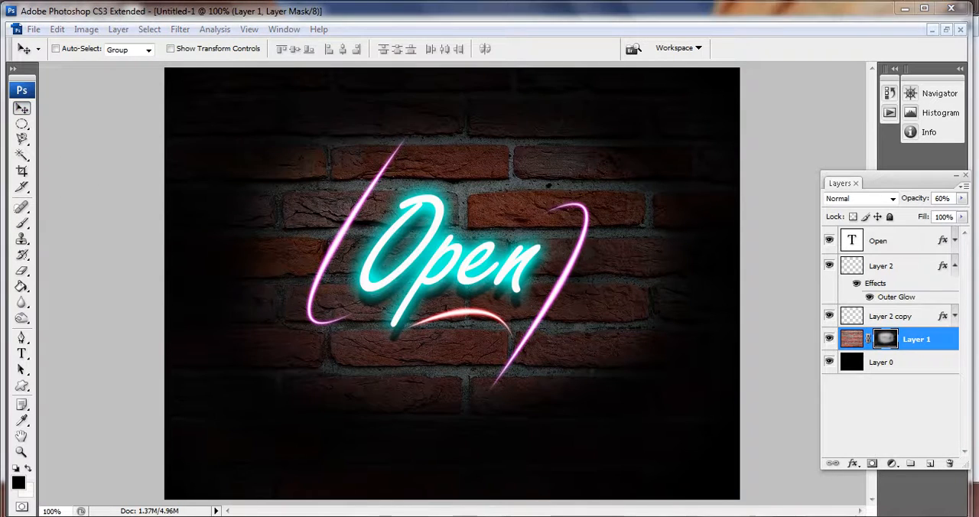
pyautogui.click(961, 199)
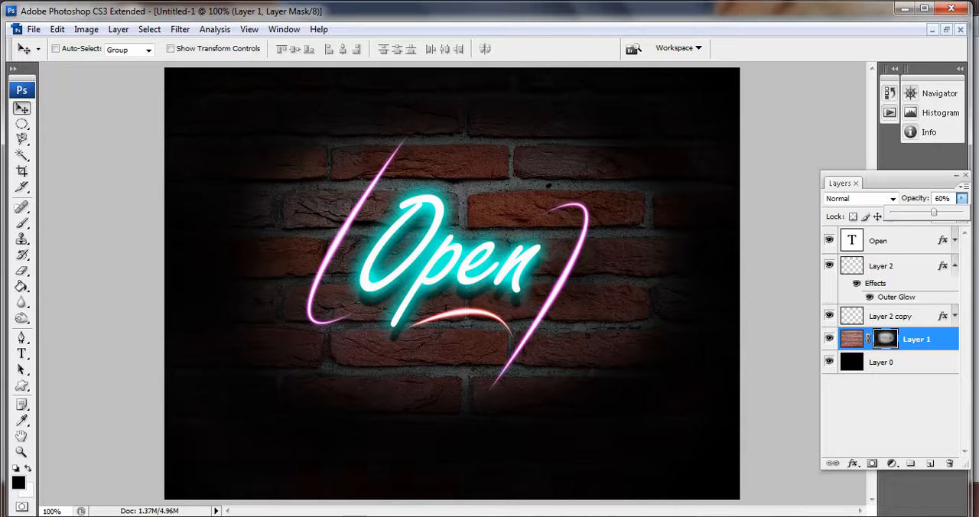
pyautogui.moveTo(934, 213); pyautogui.dragTo(946, 212)
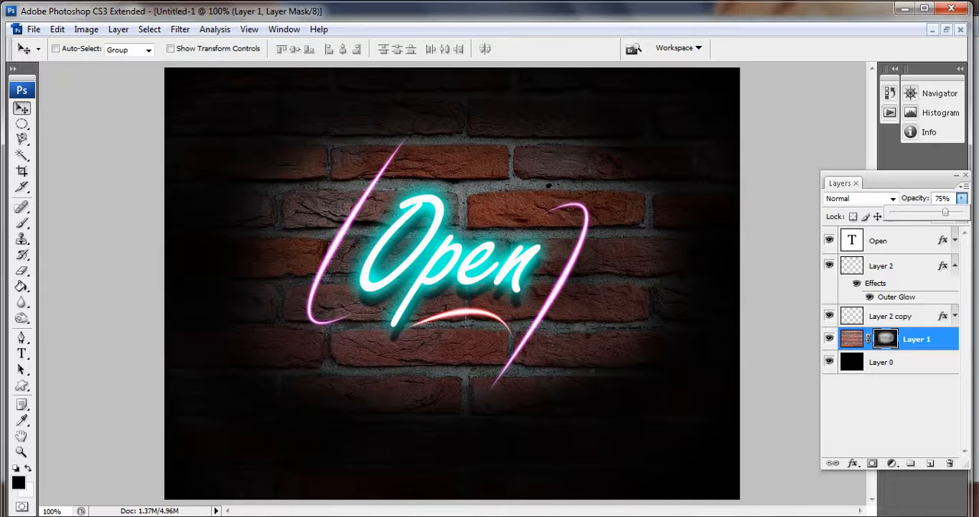
# - Add a new layer directly above the brick wall layer and draw a large elliptical selection around the word "Open"
pyautogui.click(897, 266)
pyautogui.click(896, 266)
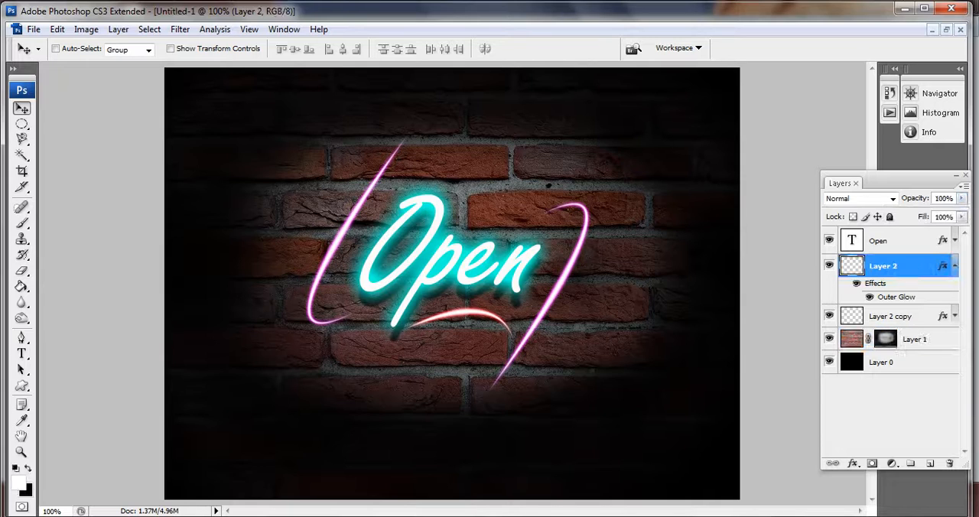
pyautogui.click(897, 317)
pyautogui.click(916, 340)
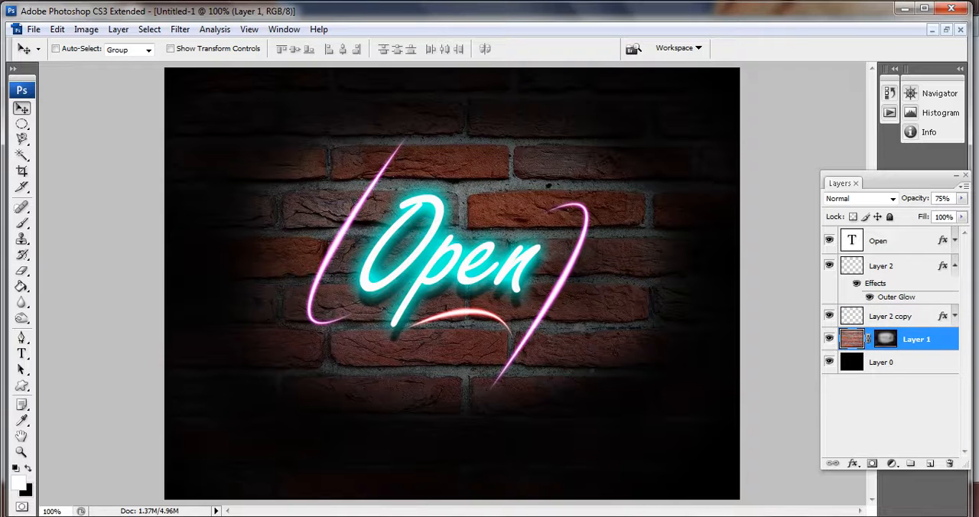
pyautogui.click(931, 464)
pyautogui.click(22, 124)
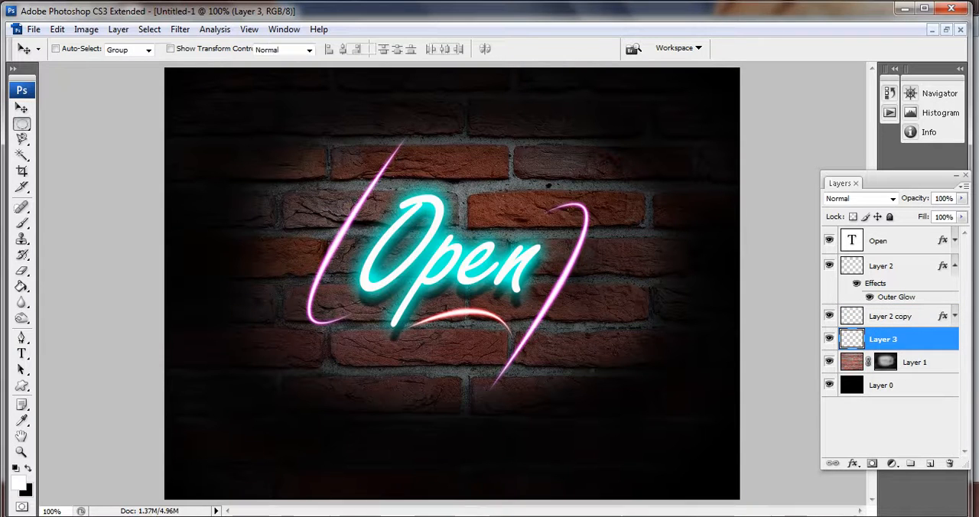
pyautogui.moveTo(307, 132); pyautogui.dragTo(565, 375)
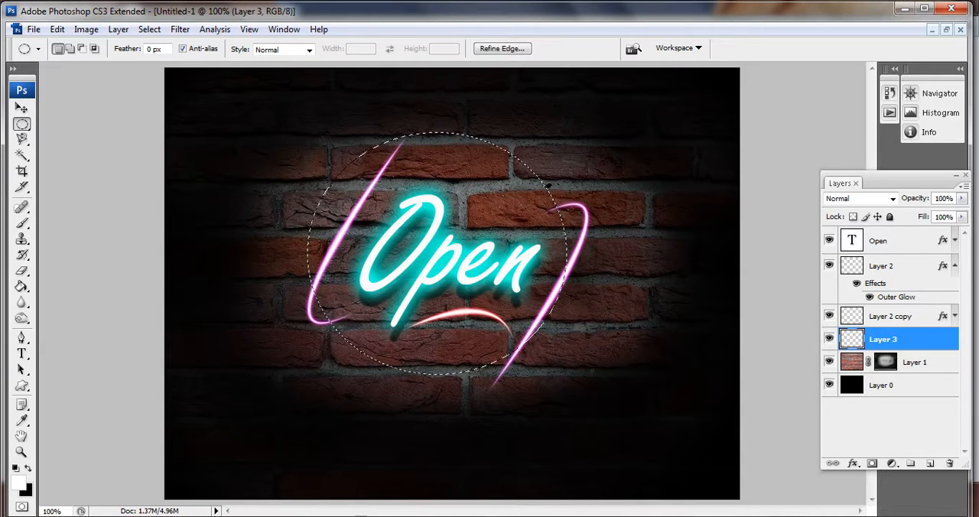
# - Fill the elliptical selection with bright cyan on the new layer and deselect it
pyautogui.click(17, 482)
pyautogui.click(747, 204)
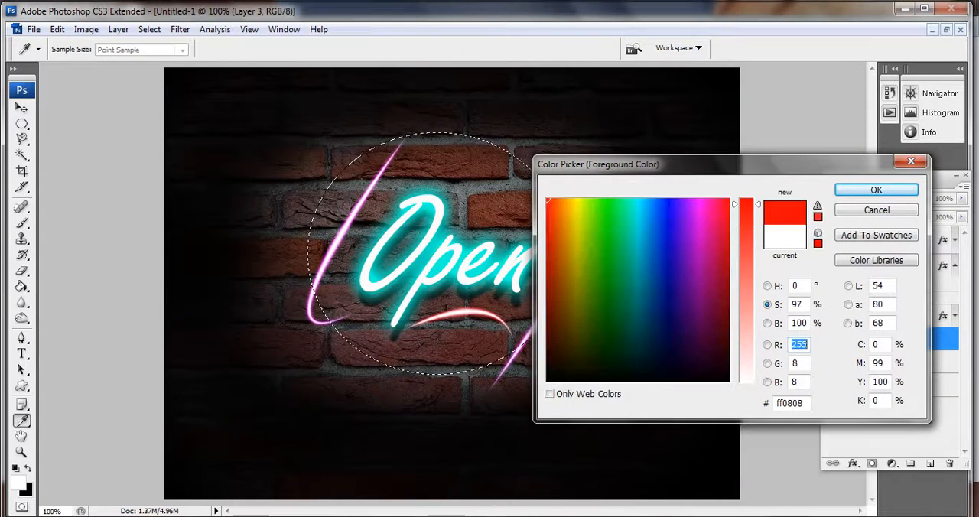
pyautogui.moveTo(642, 203); pyautogui.dragTo(639, 202)
pyautogui.press('Return')
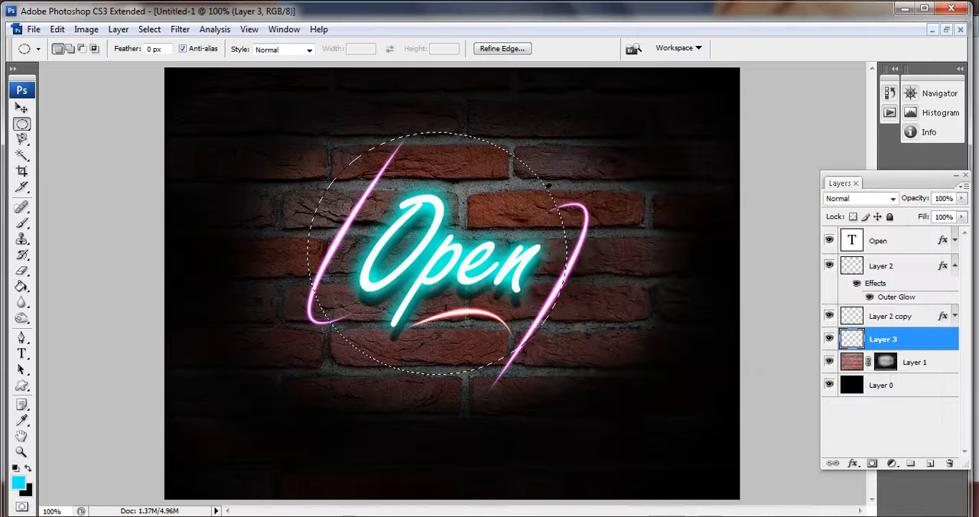
pyautogui.hotkey('alt', 'BackSpace')
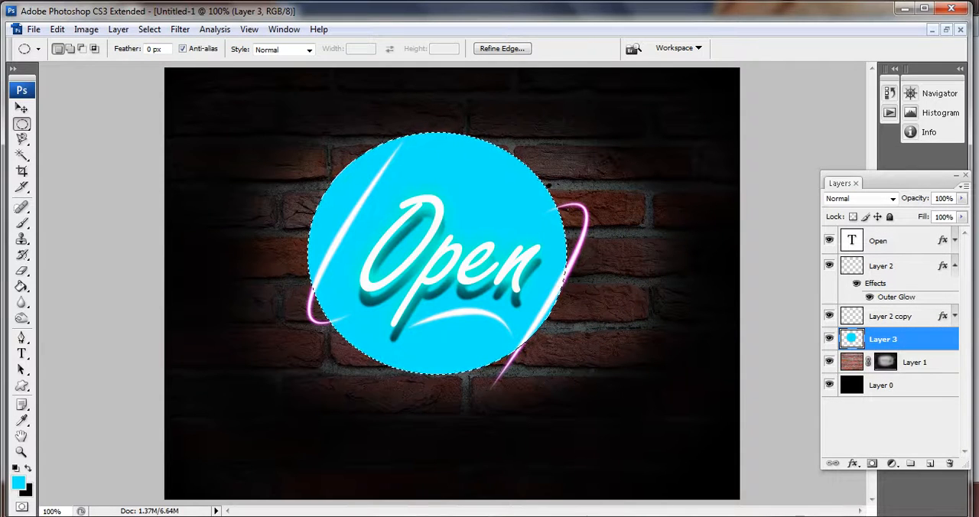
pyautogui.hotkey('ctrl', 'd')
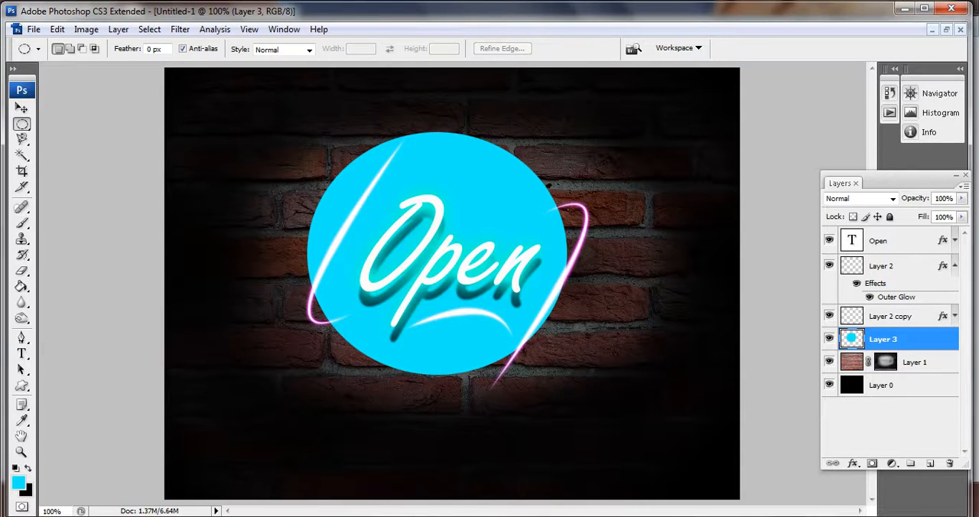
# - Apply a Gaussian Blur with a 70.2 pixel radius to the cyan ellipse
pyautogui.click(180, 29)
pyautogui.moveTo(230, 175)
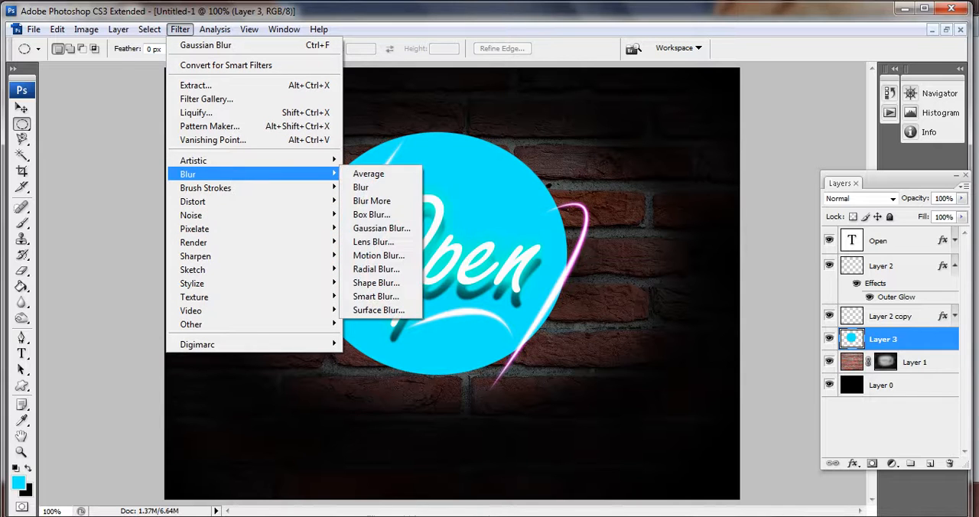
pyautogui.click(381, 228)
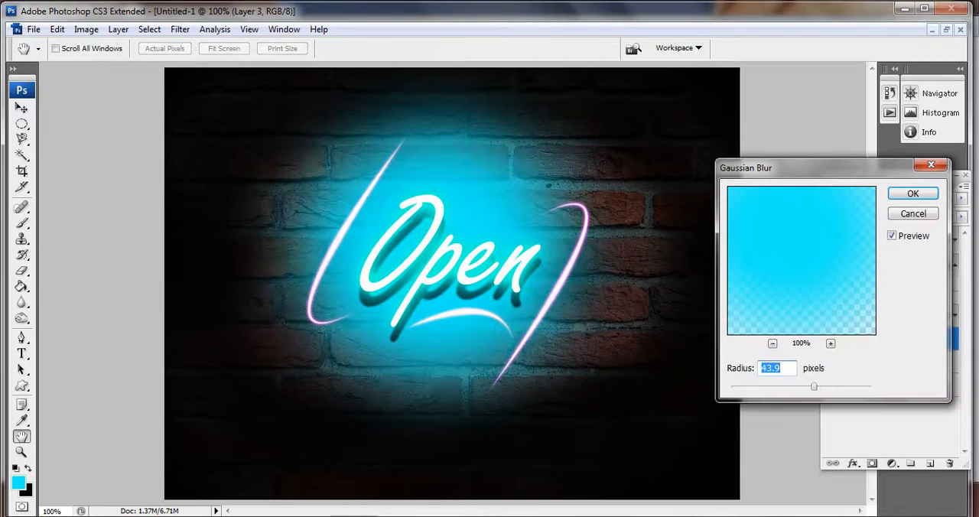
pyautogui.moveTo(814, 387); pyautogui.dragTo(834, 387)
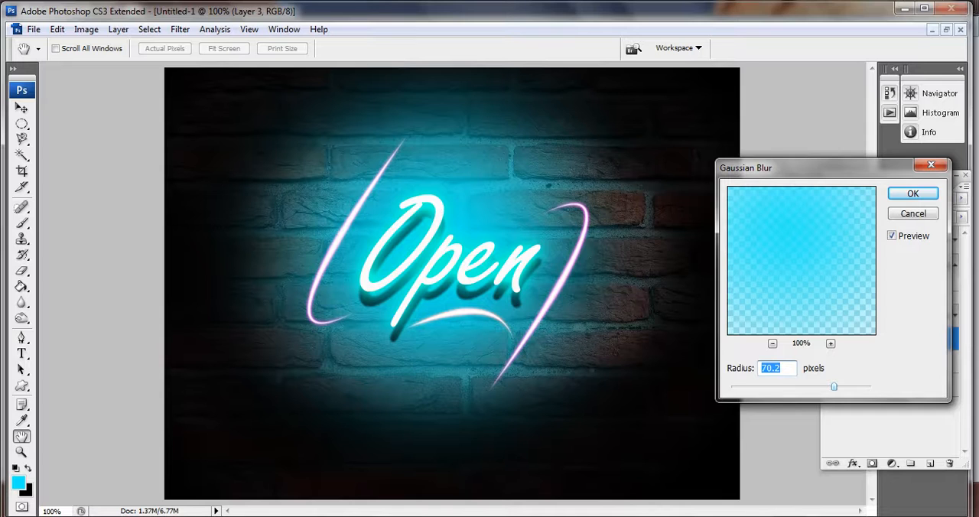
pyautogui.press('Return')
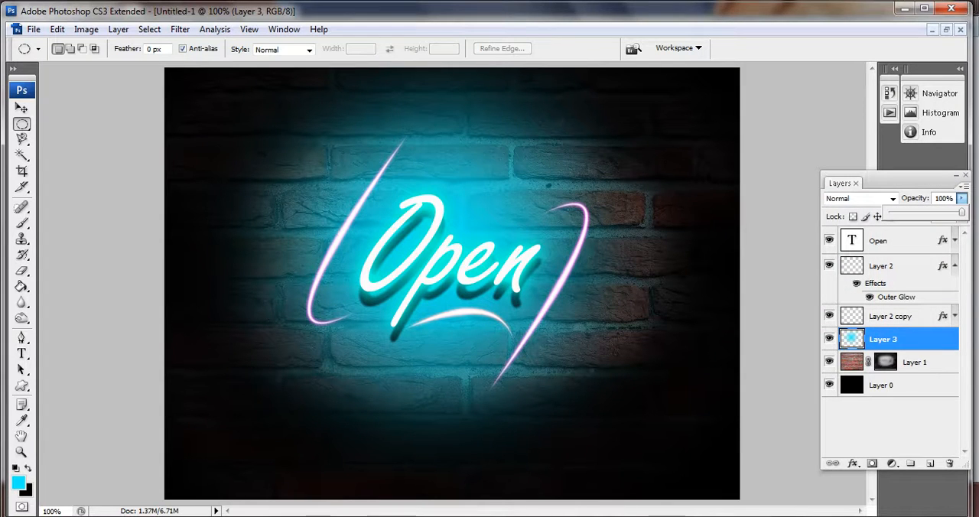
# - Lower the blurred cyan glow layer's opacity to 56% and switch to the Move tool
pyautogui.moveTo(962, 213); pyautogui.dragTo(913, 212)
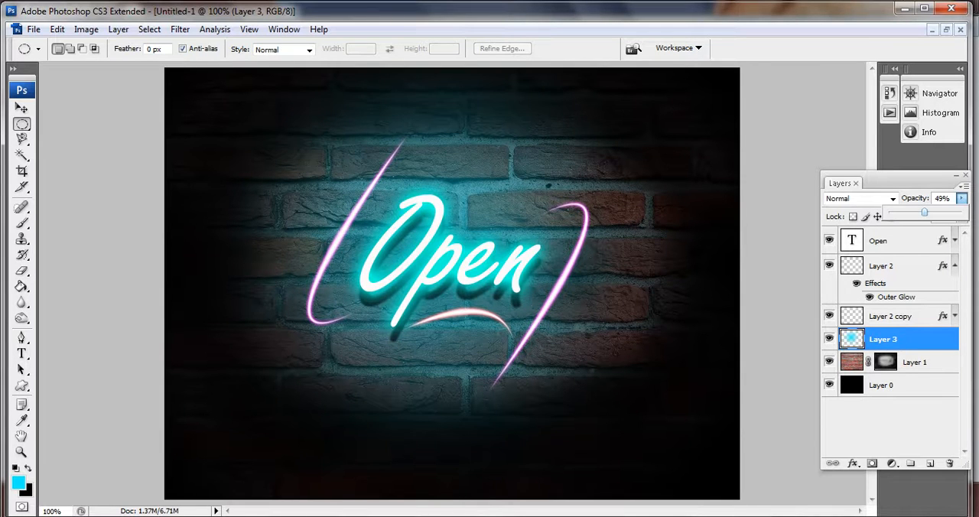
pyautogui.moveTo(924, 213)
pyautogui.mouseDown()
pyautogui.moveTo(911, 212)
pyautogui.moveTo(939, 212)
pyautogui.moveTo(930, 212)
pyautogui.mouseUp()
pyautogui.click(849, 120)
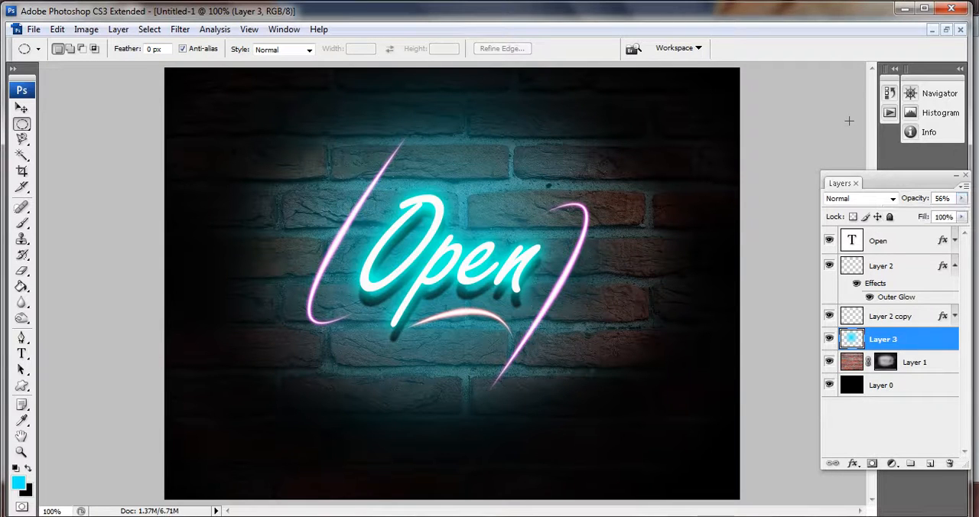
pyautogui.press('v')
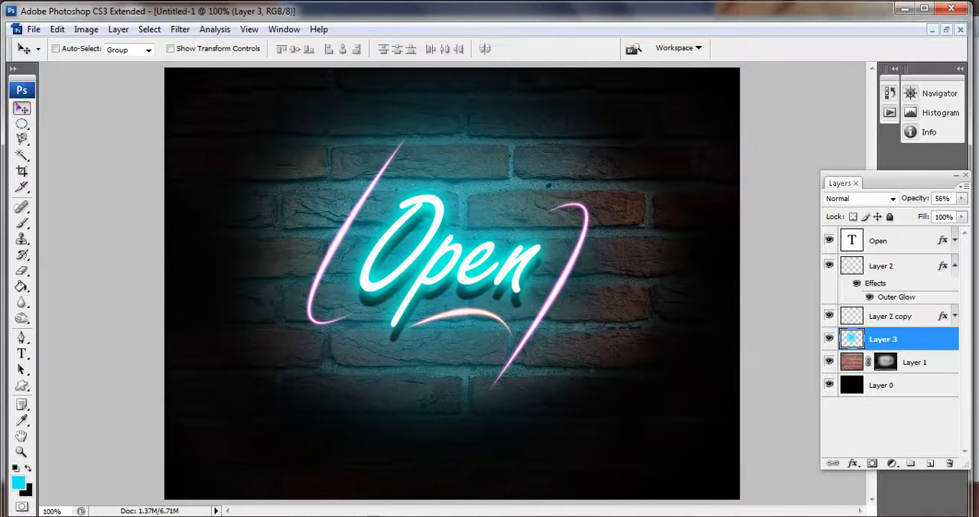